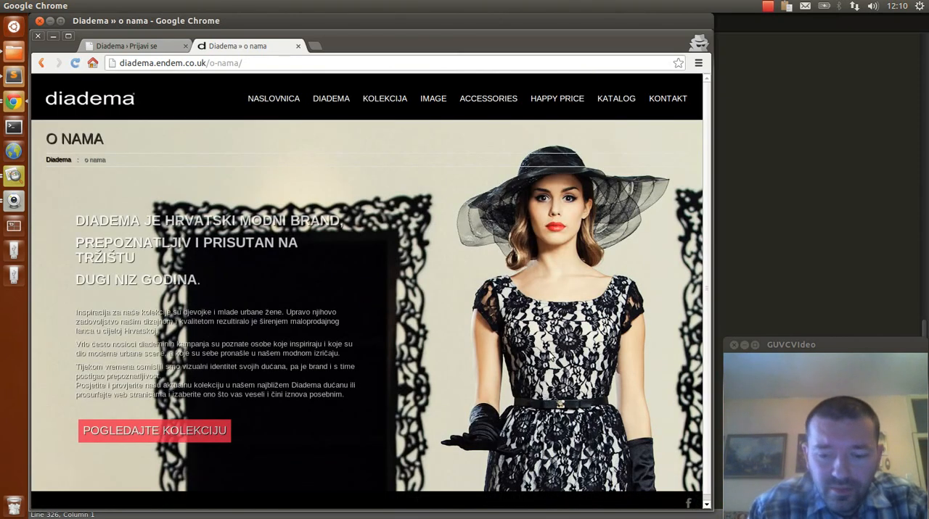
# Maximize the browser window and open the site's Kolekcija page
pyautogui.press('ctrl+super+Up')
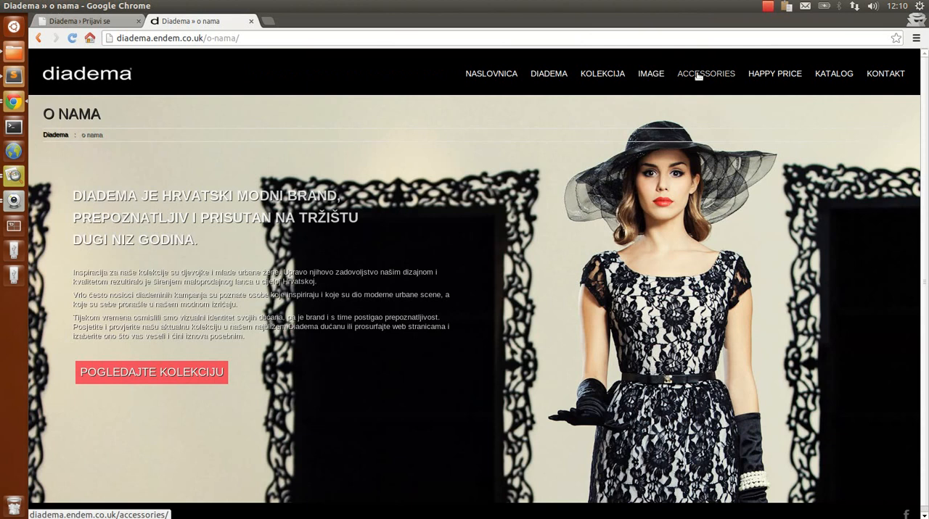
pyautogui.click(602, 74)
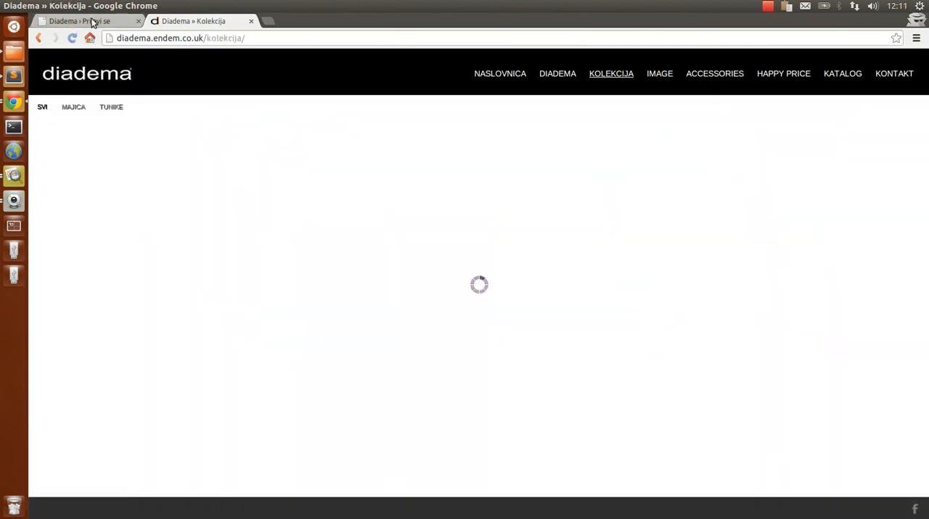
# Log in to the site's WordPress admin by entering the username and the account password
pyautogui.click(98, 21)
pyautogui.write('jelen')
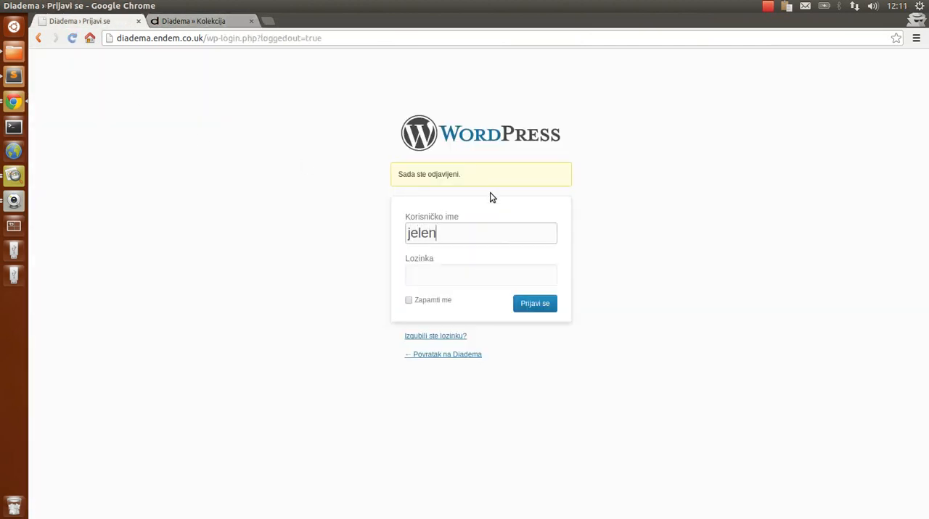
pyautogui.write('a')
pyautogui.press('Tab')
pyautogui.write('•••')
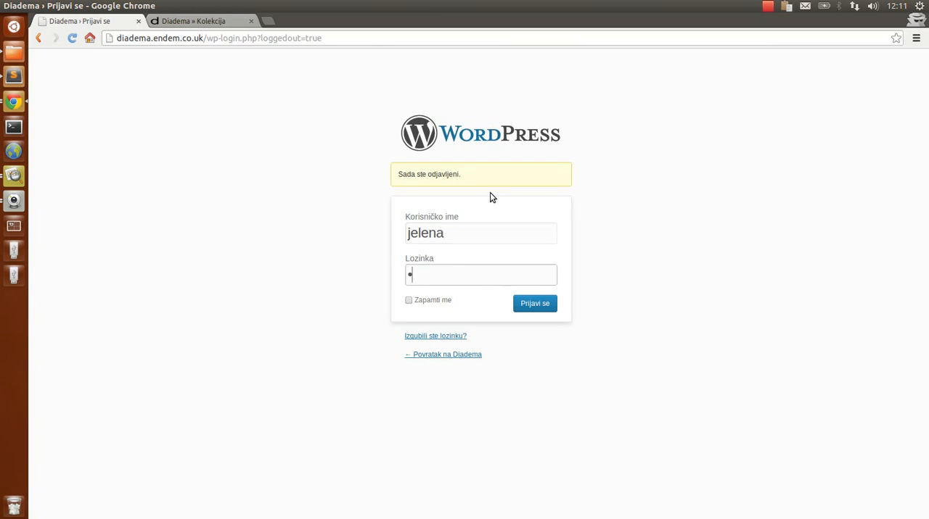
pyautogui.write('•••')
pyautogui.press('Return')
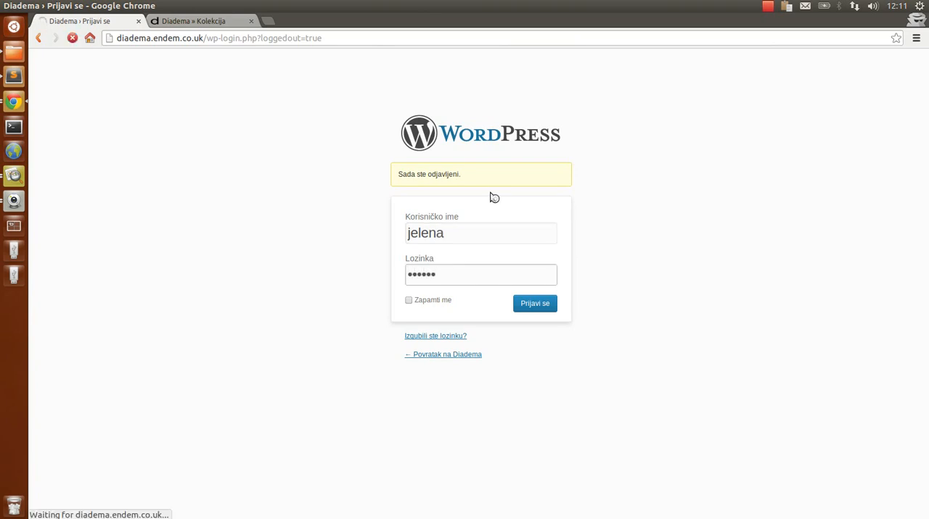
# Compare the public Kolekcija page with the WordPress dashboard
pyautogui.hotkey('ctrl', 'Tab')
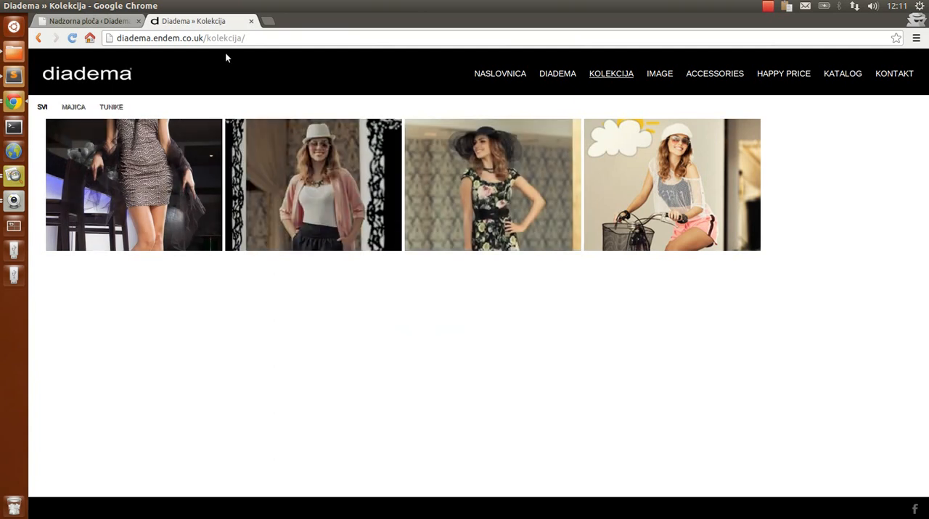
pyautogui.hotkey('ctrl', 'Tab')
pyautogui.hotkey('ctrl', 'Tab')
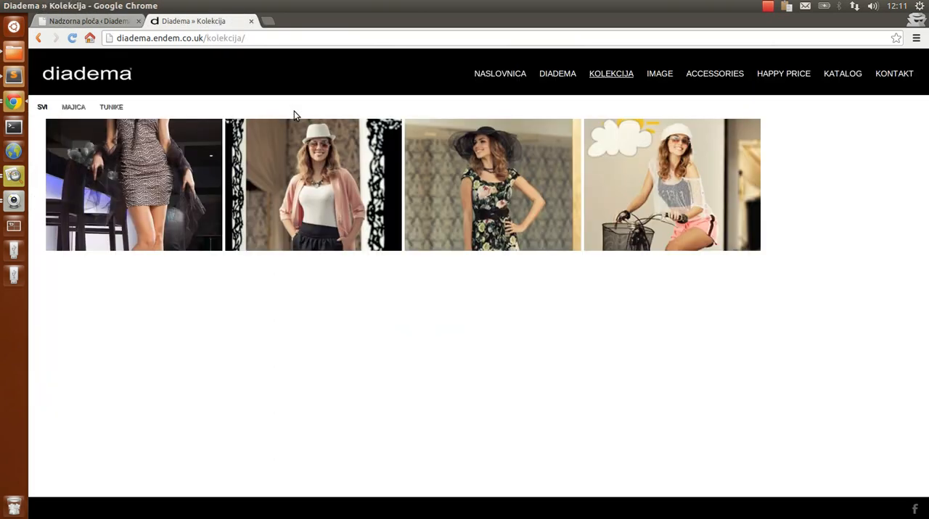
pyautogui.hotkey('ctrl', 'Tab')
pyautogui.hotkey('ctrl', 'Tab')
pyautogui.hotkey('ctrl', 'Tab')
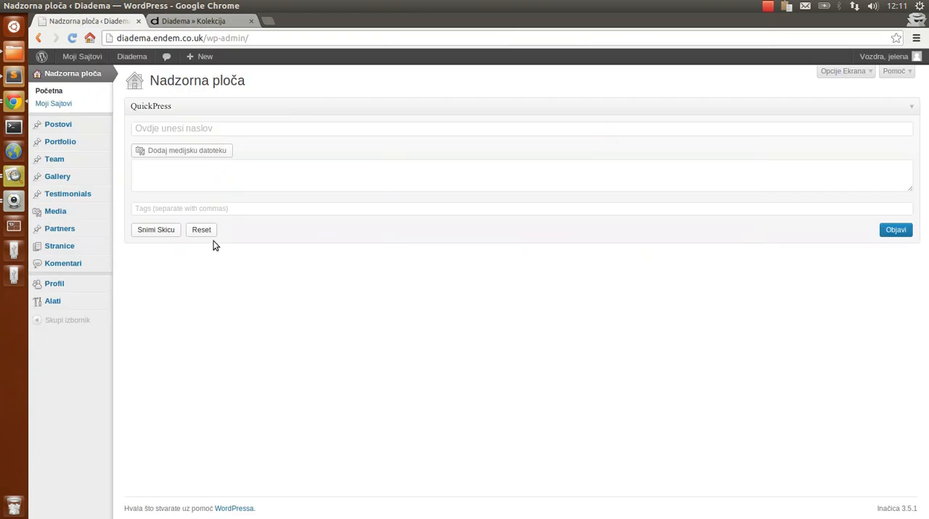
pyautogui.hotkey('ctrl', 'Tab')
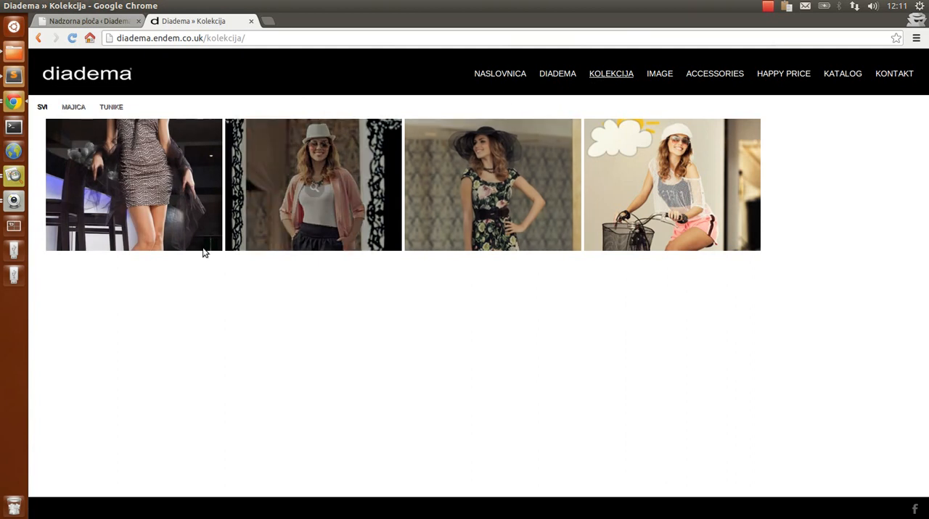
pyautogui.hotkey('ctrl', 'Tab')
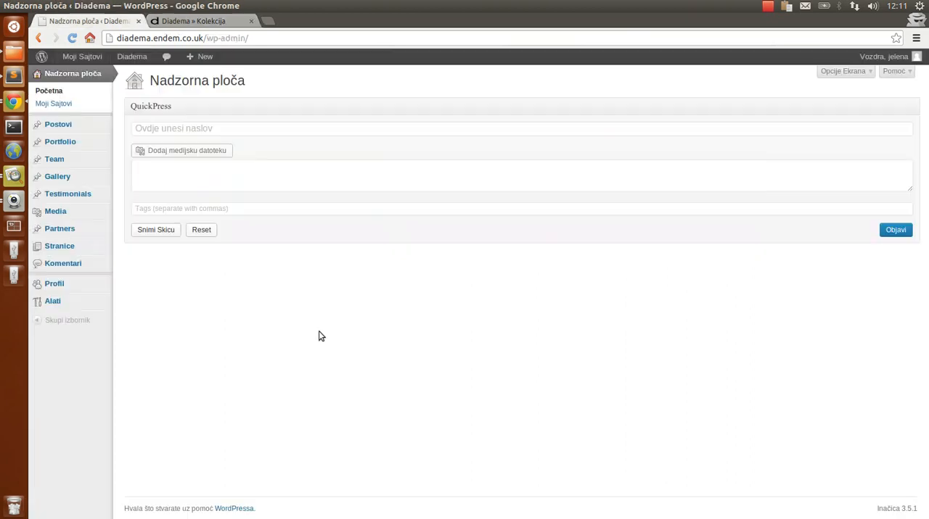
# Open the admin list of Portfolio items and compare it with the images on the Kolekcija page
pyautogui.click(63, 144)
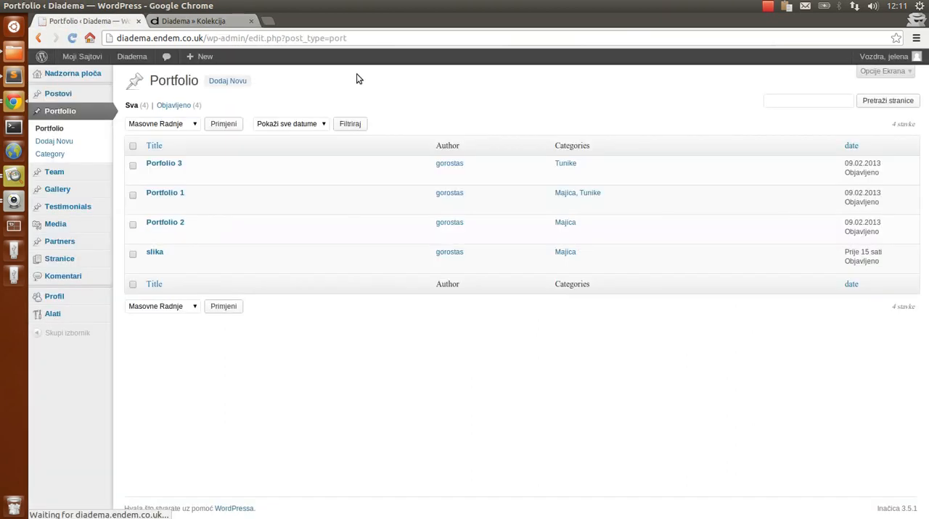
pyautogui.hotkey('ctrl', 'Tab')
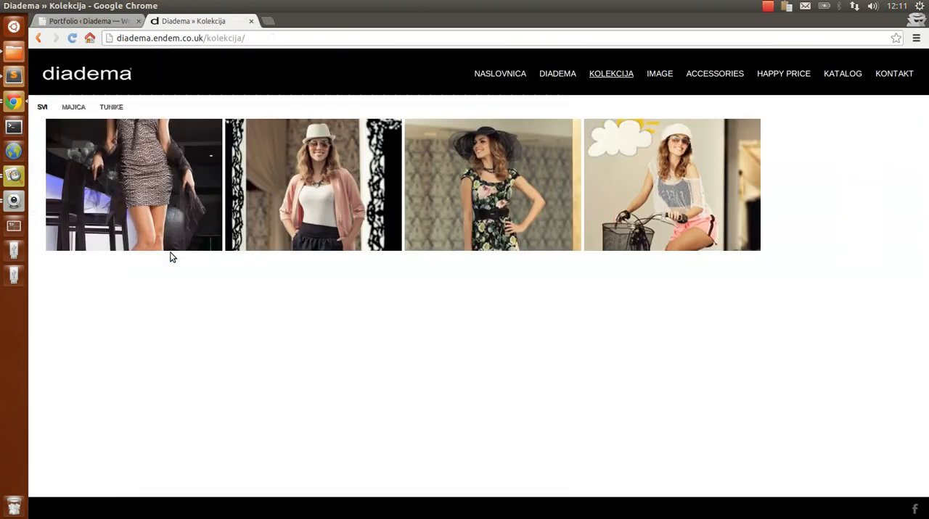
pyautogui.hotkey('ctrl', 'Tab')
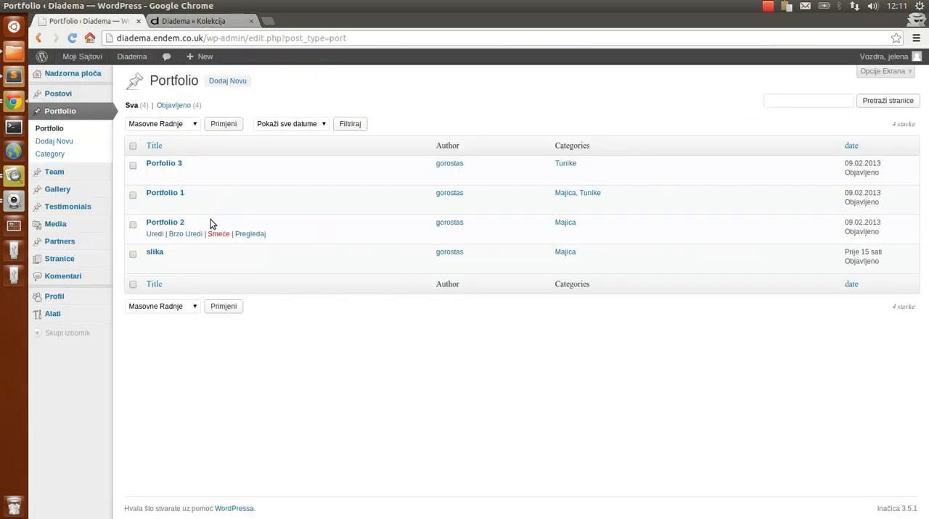
# Copy the whole HTML description from the Portfolio 1 item and return to the Portfolio list
pyautogui.click(177, 195)
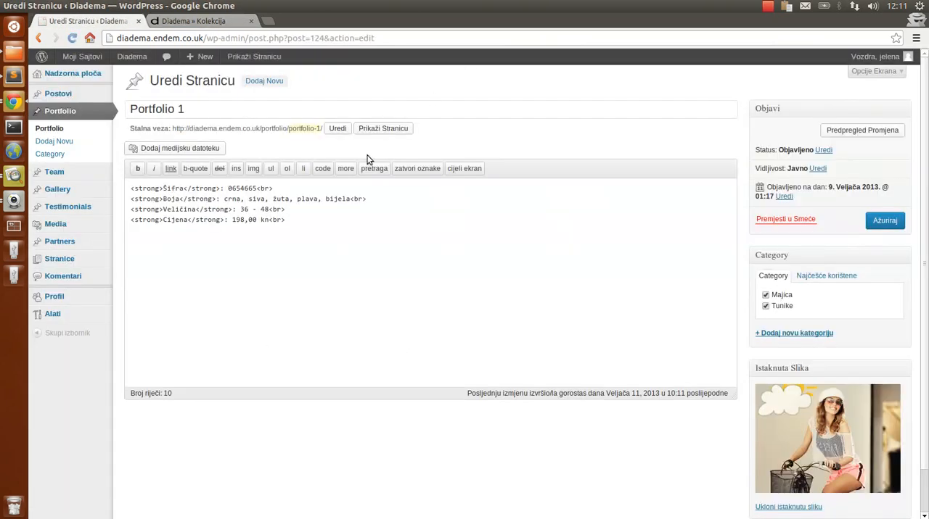
pyautogui.moveTo(305, 224); pyautogui.dragTo(109, 185)
pyautogui.hotkey('ctrl', 'c')
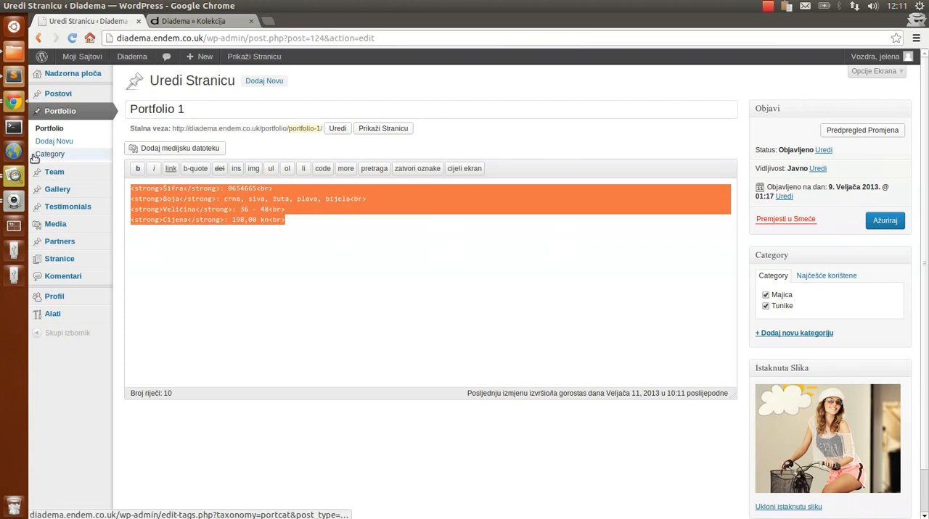
pyautogui.click(74, 120)
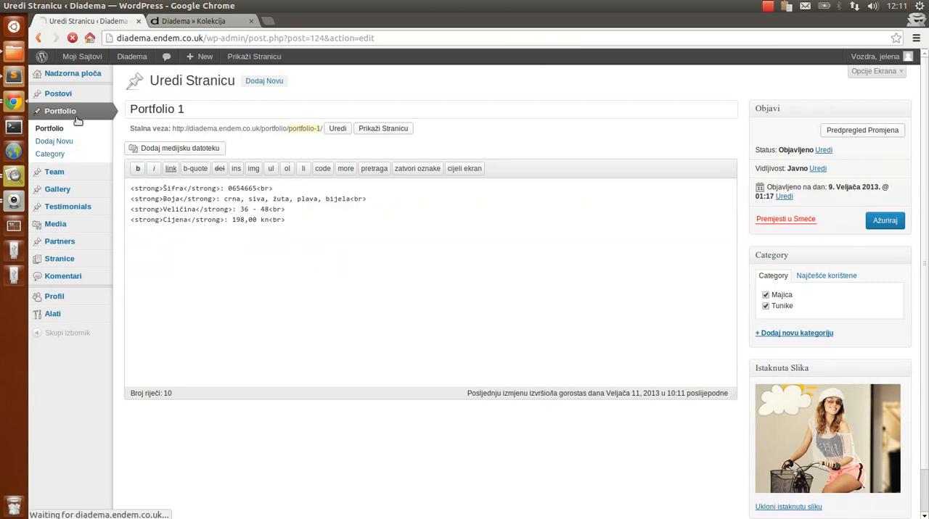
# Examine the product details overlaid on the images of the public Kolekcija page
pyautogui.hotkey('ctrl', 'Tab')
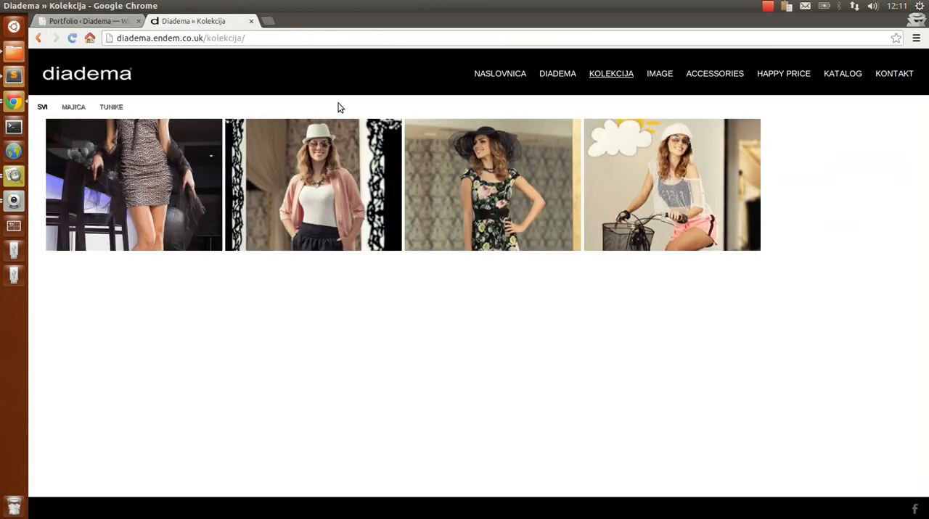
pyautogui.moveTo(642, 155)
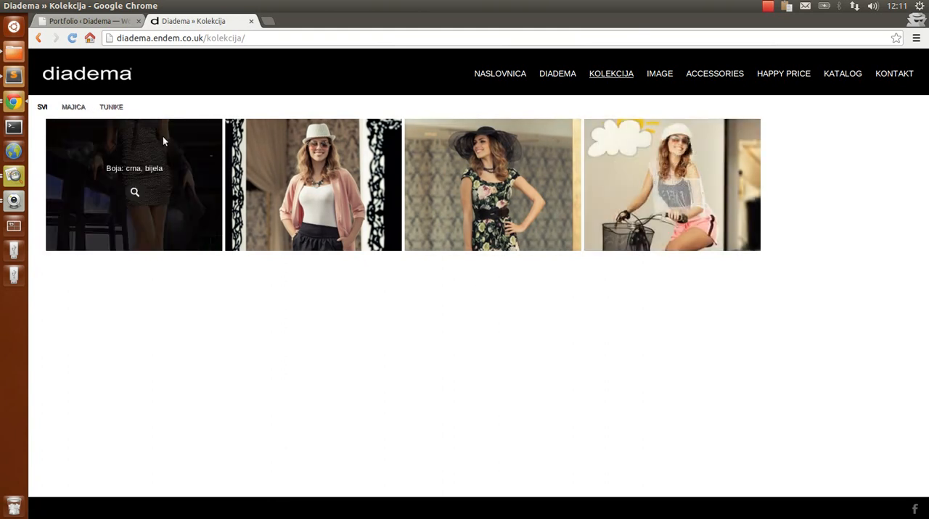
# Start a new Portfolio item in the WordPress admin and title it "Slika test"
pyautogui.hotkey('ctrl', 'Tab')
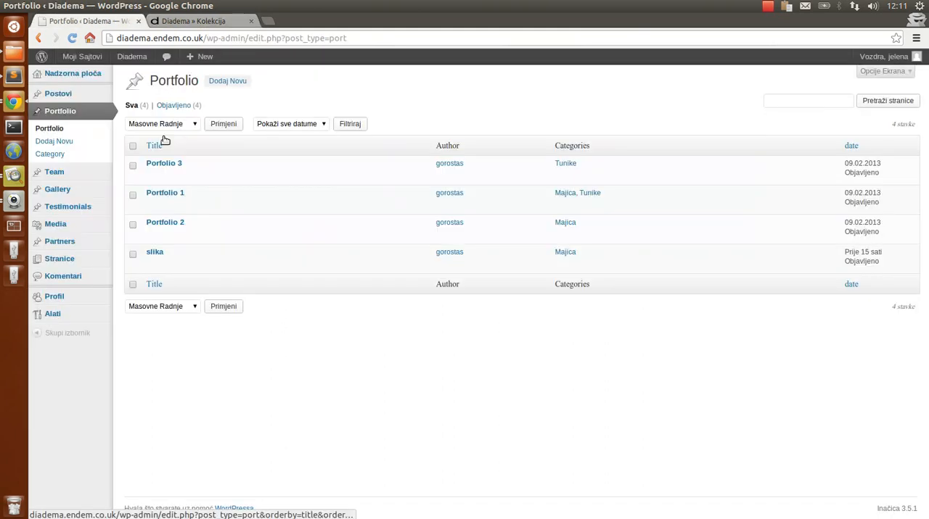
pyautogui.click(230, 81)
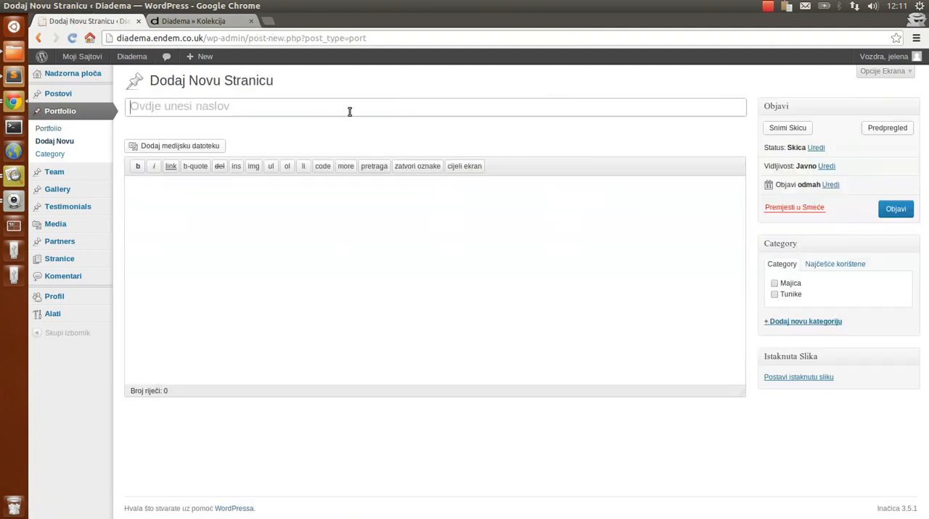
pyautogui.write('Slika test')
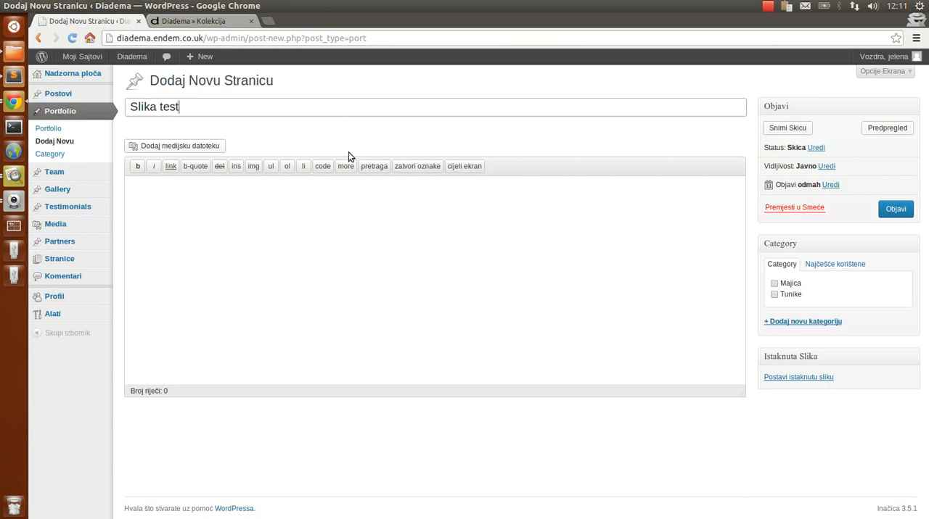
# Paste the copied HTML description into the item's body, set Šifra to 0654664, and remove "siva" from the Boja list
pyautogui.click(344, 193)
pyautogui.hotkey('ctrl', 'v')
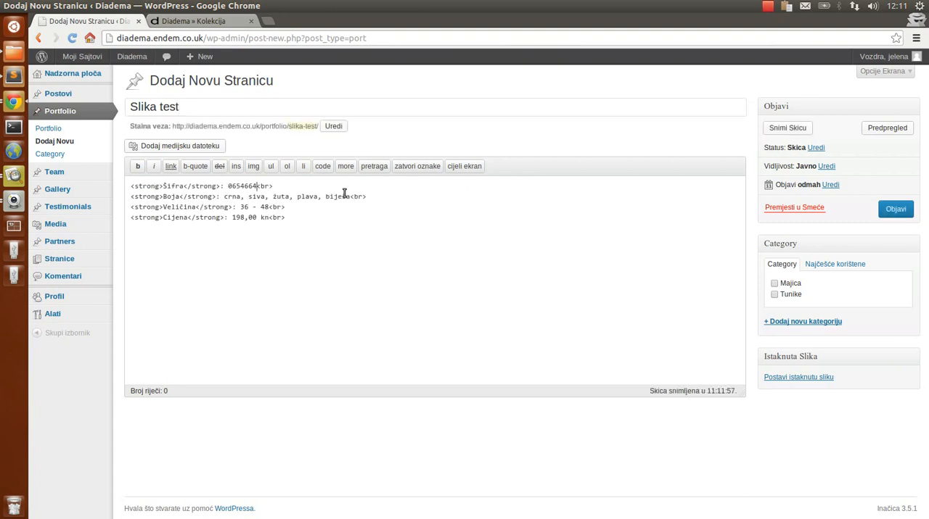
pyautogui.hotkey('ctrl', 'shift', 'Left')
pyautogui.press('BackSpace')
pyautogui.press('BackSpace')
# Upload diadema2_503e0d6971bf9_190x630r.png from the Desktop's diad folder and set it as the item's featured image
pyautogui.click(813, 377)
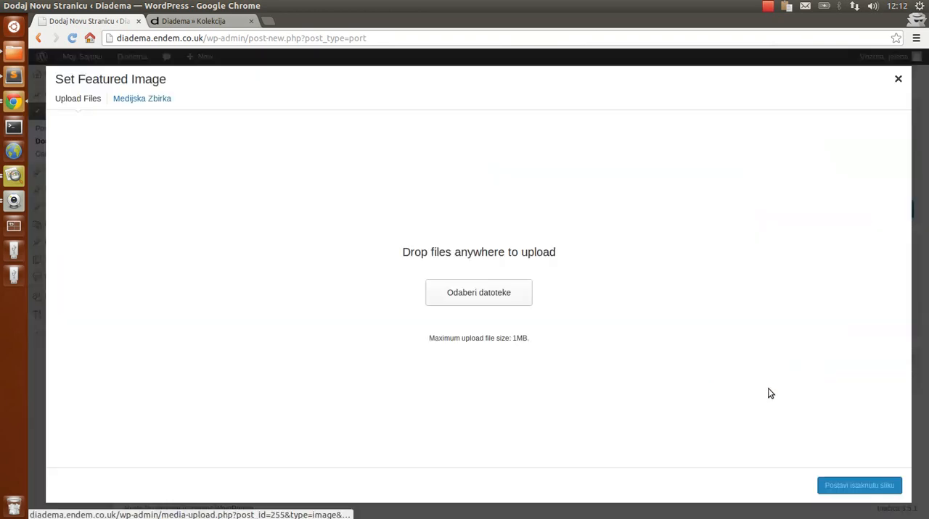
pyautogui.click(501, 291)
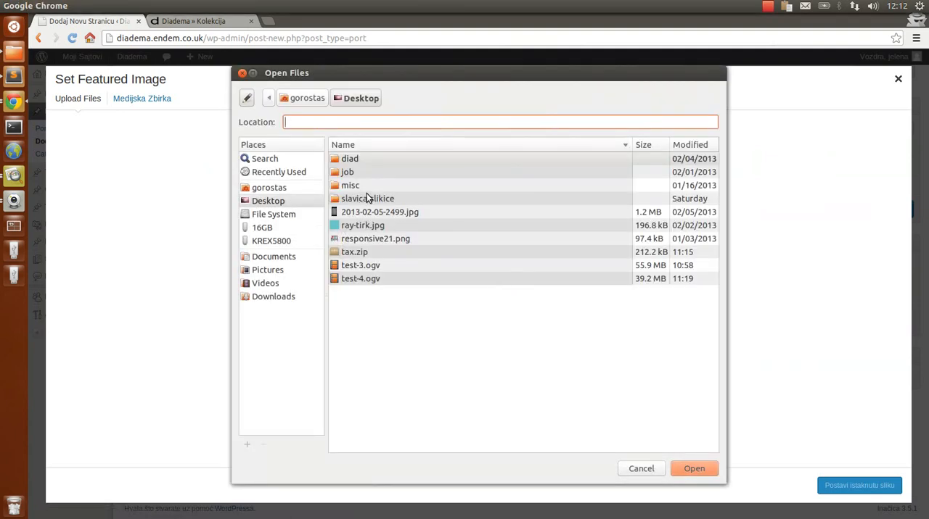
pyautogui.doubleClick(360, 157)
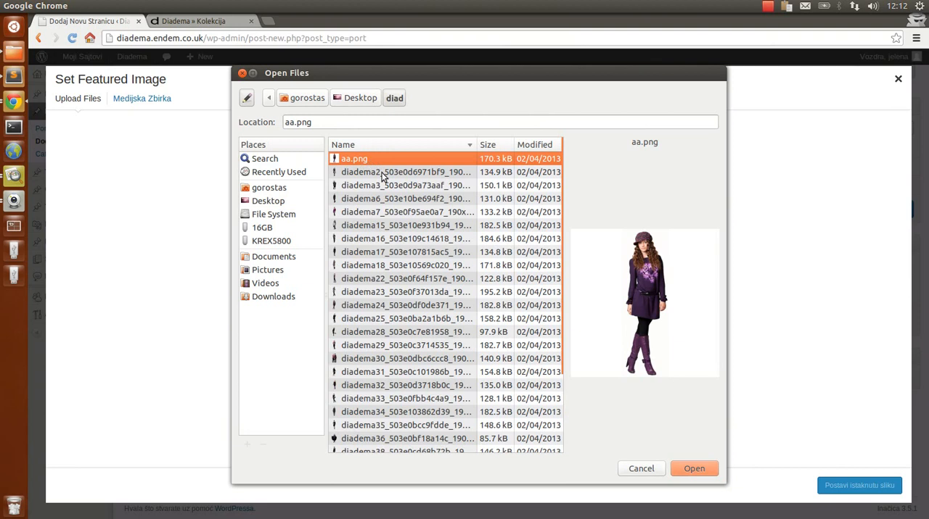
pyautogui.click(388, 176)
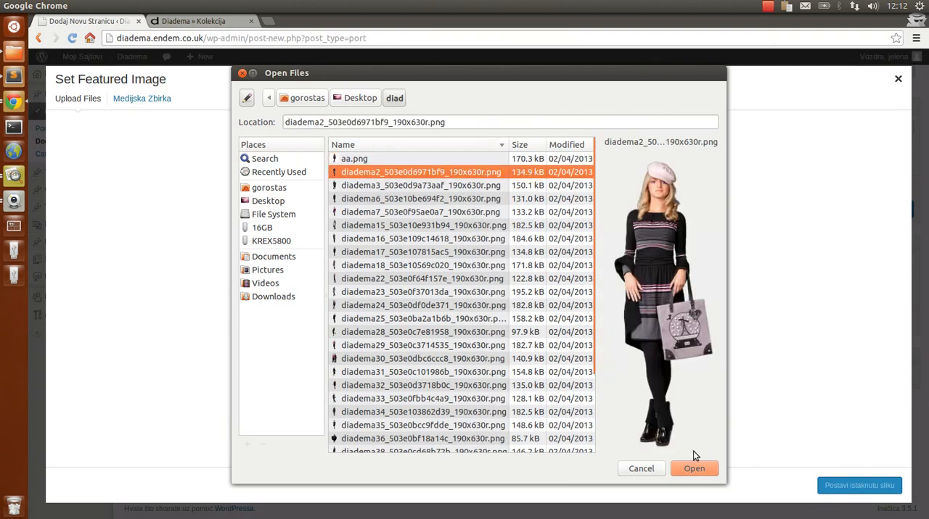
pyautogui.click(697, 469)
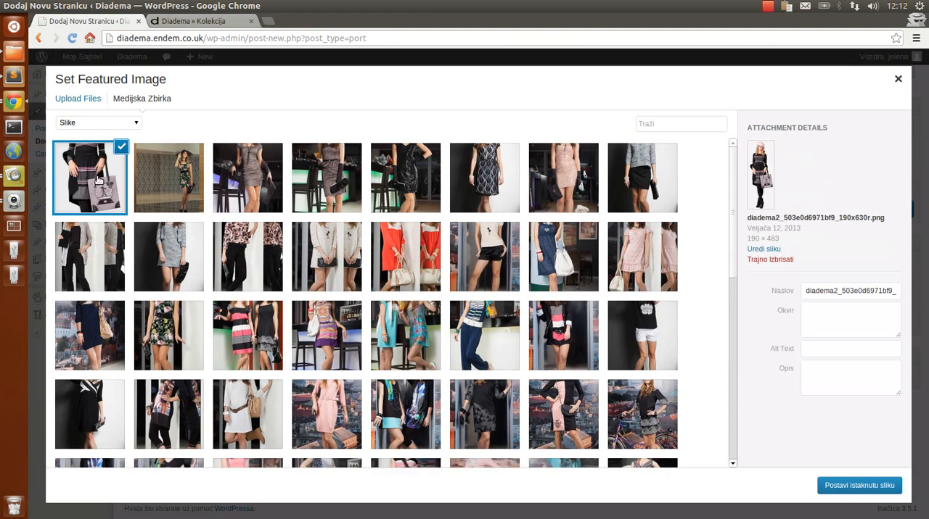
pyautogui.click(97, 179)
pyautogui.click(112, 174)
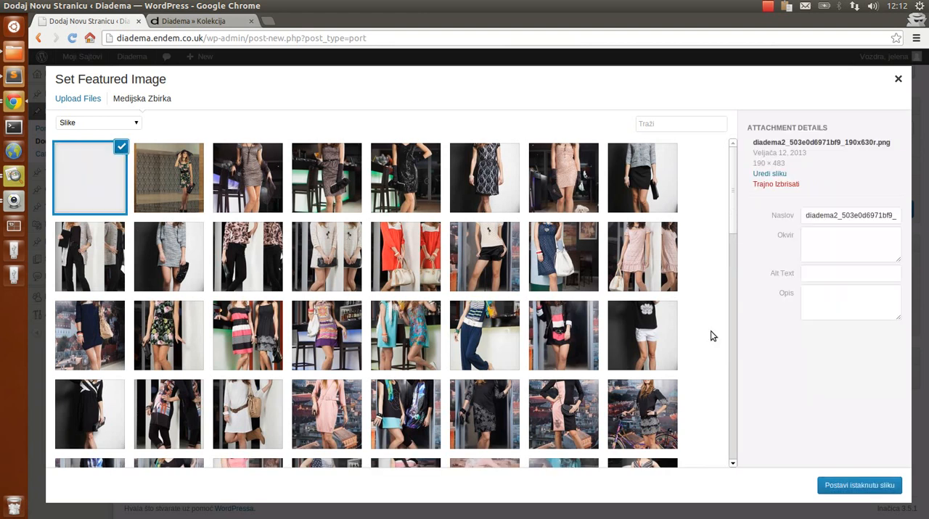
pyautogui.click(857, 487)
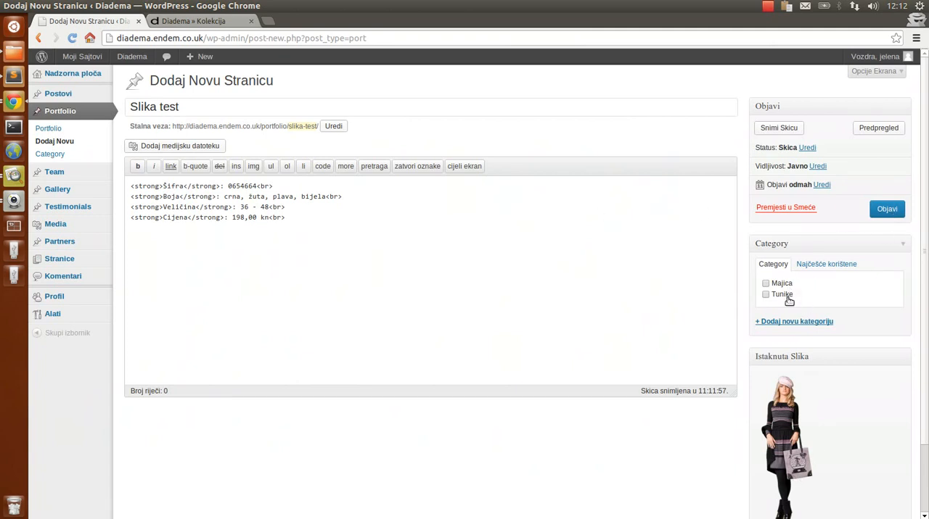
# Check the category filters on the Kolekcija page and add a new category "Haljine" to the portfolio item
pyautogui.hotkey('ctrl', 'Tab')
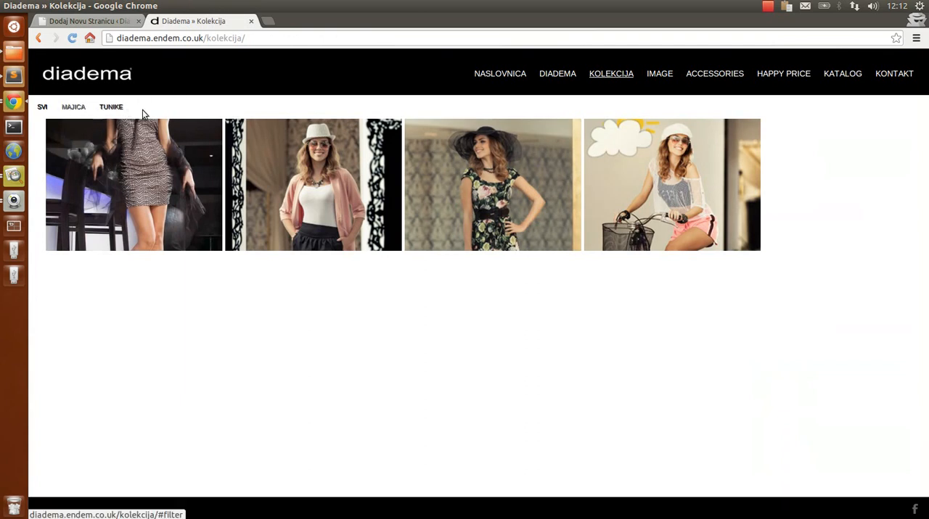
pyautogui.hotkey('ctrl', 'Tab')
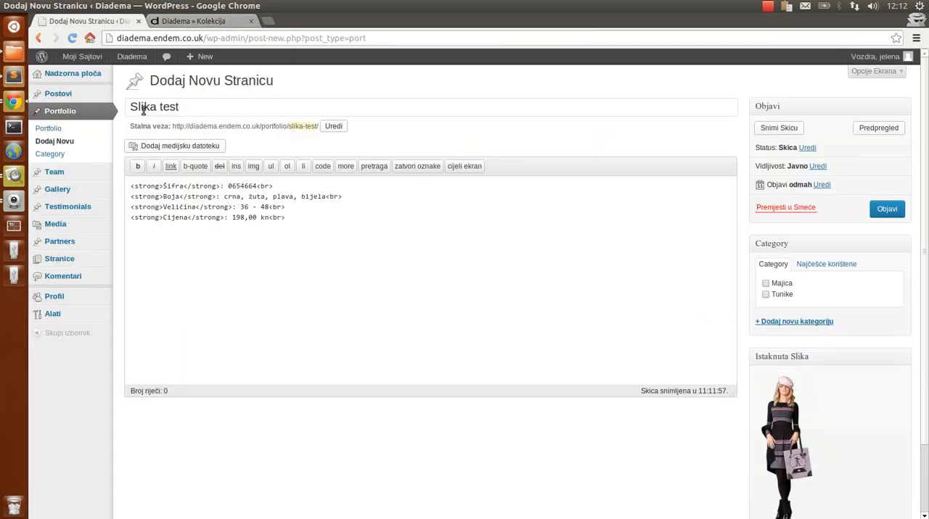
pyautogui.click(794, 322)
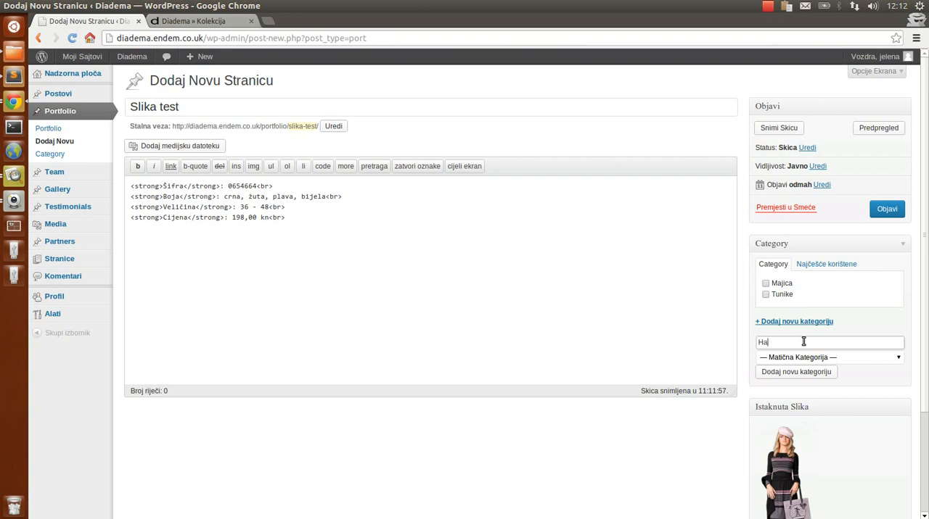
pyautogui.click(821, 375)
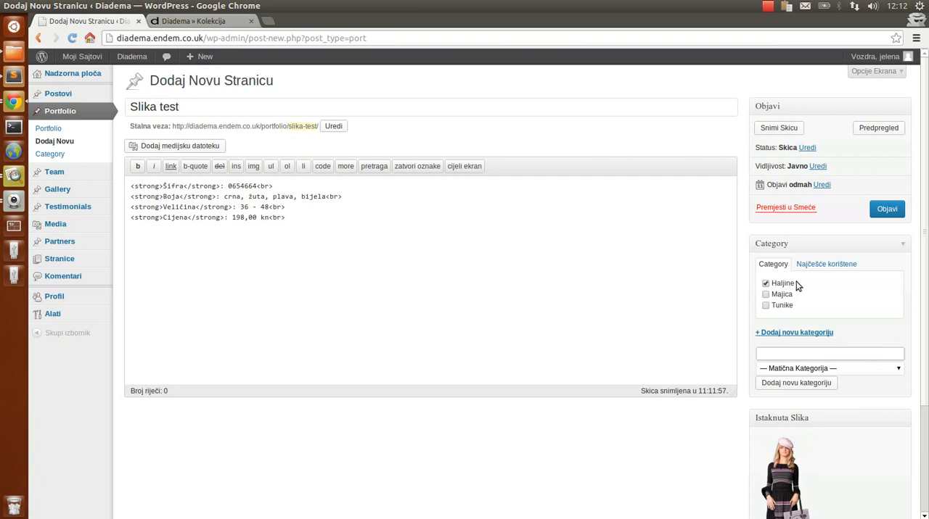
# Publish the "Slika test" portfolio item and return to the public Kolekcija page
pyautogui.click(888, 213)
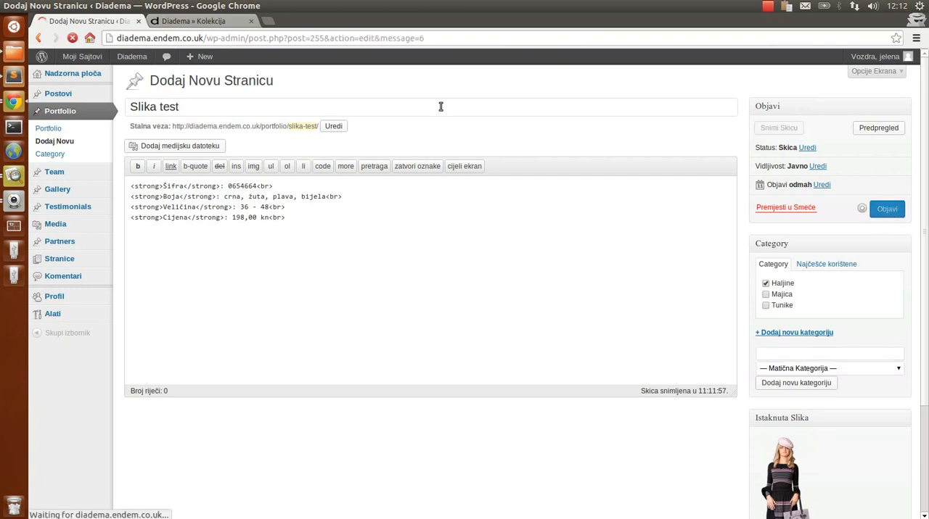
pyautogui.click(217, 21)
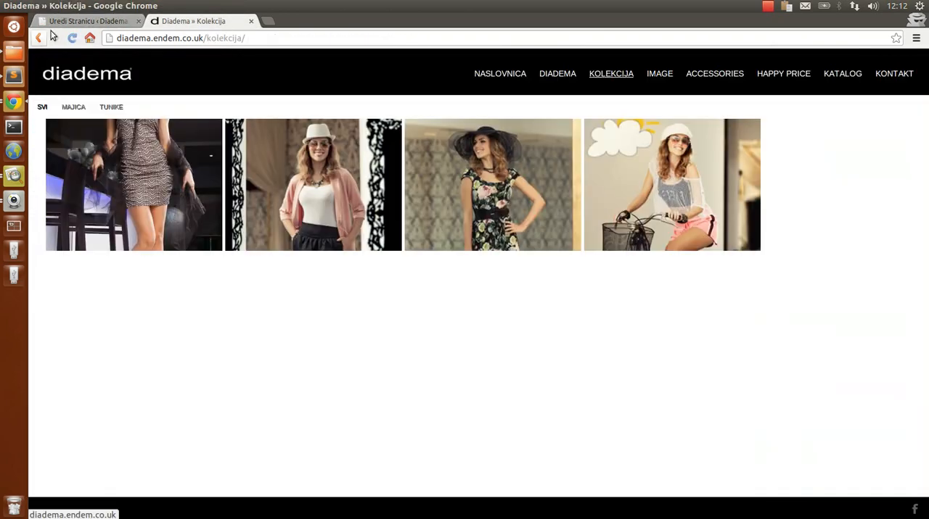
# Reload the Kolekcija page and check its Haljine, Majica and Tunike filters before showing all items again
pyautogui.click(72, 38)
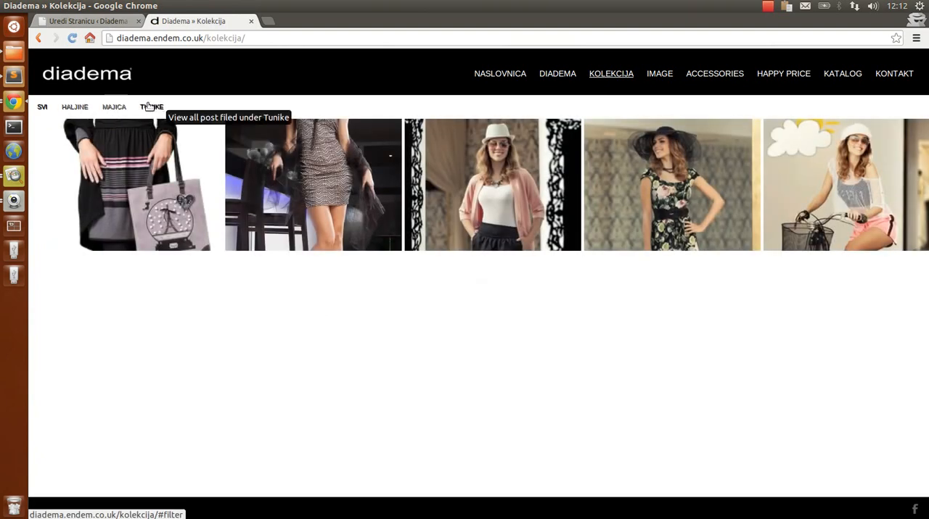
pyautogui.click(75, 106)
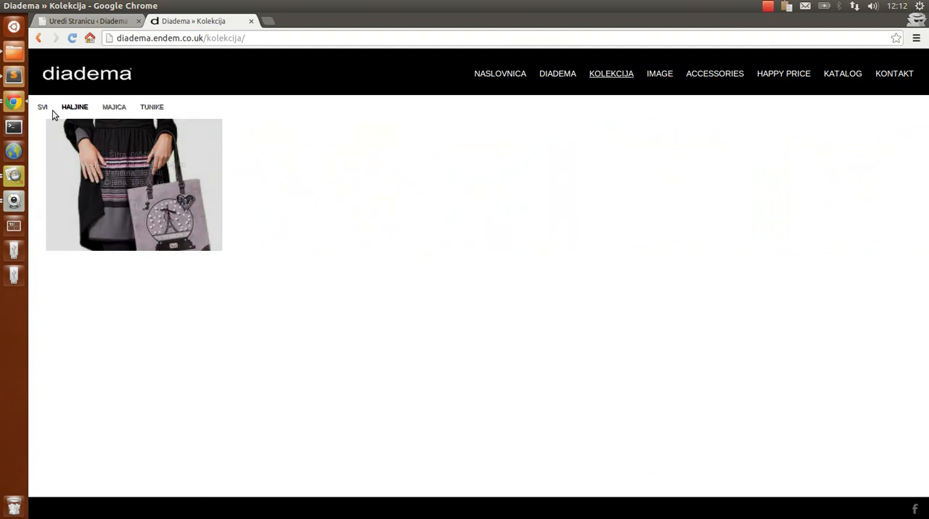
pyautogui.click(114, 107)
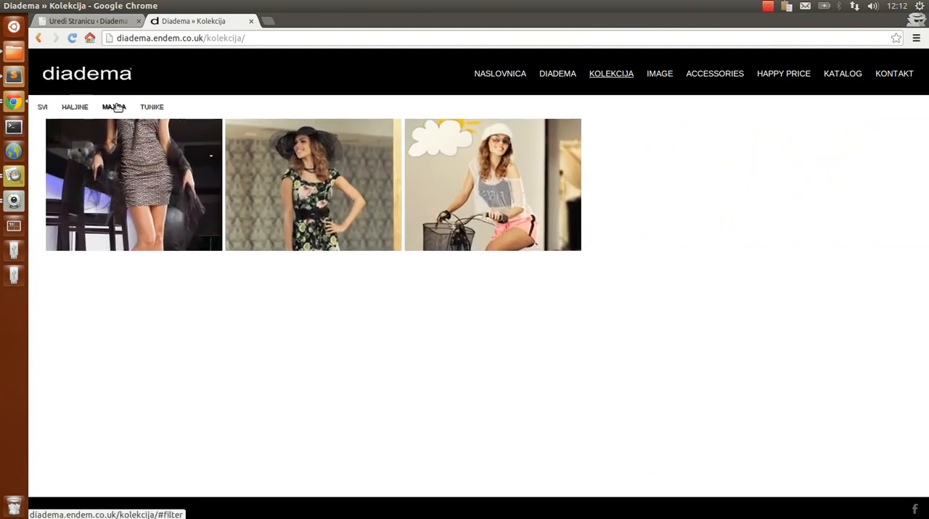
pyautogui.click(152, 109)
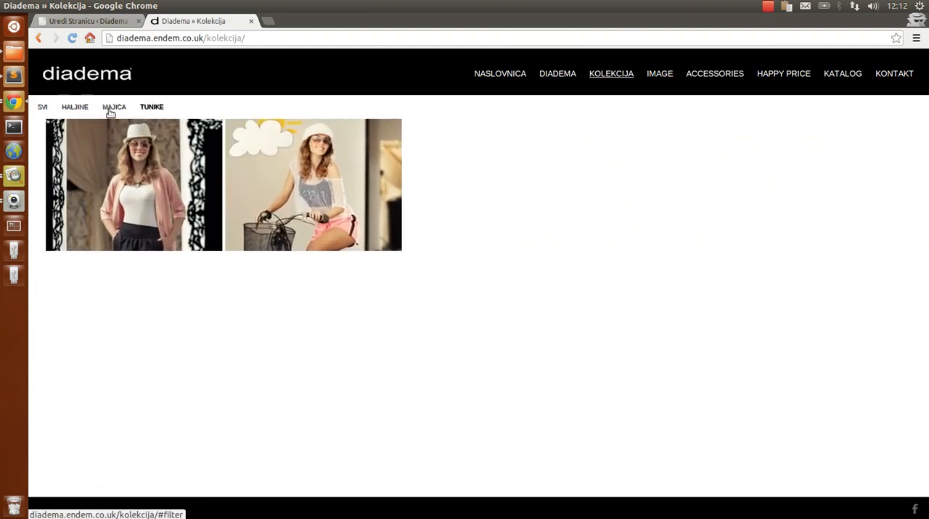
pyautogui.click(43, 108)
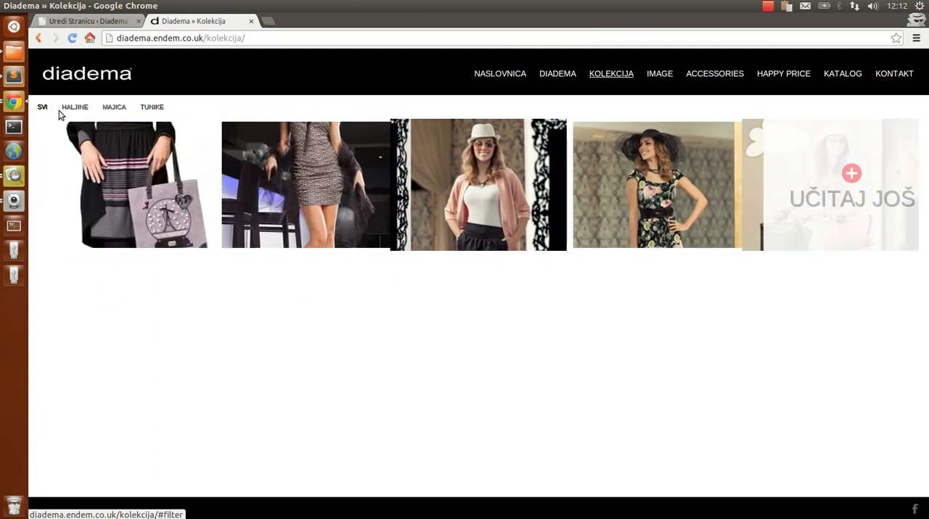
# Preview the newly added item's enlarged image on the Kolekcija page and close the preview
pyautogui.click(135, 206)
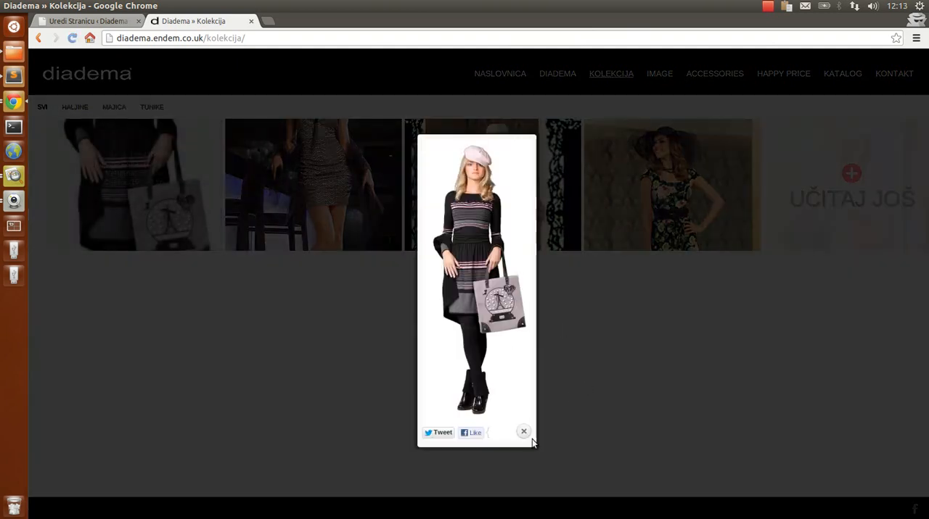
pyautogui.click(524, 433)
pyautogui.moveTo(108, 228)
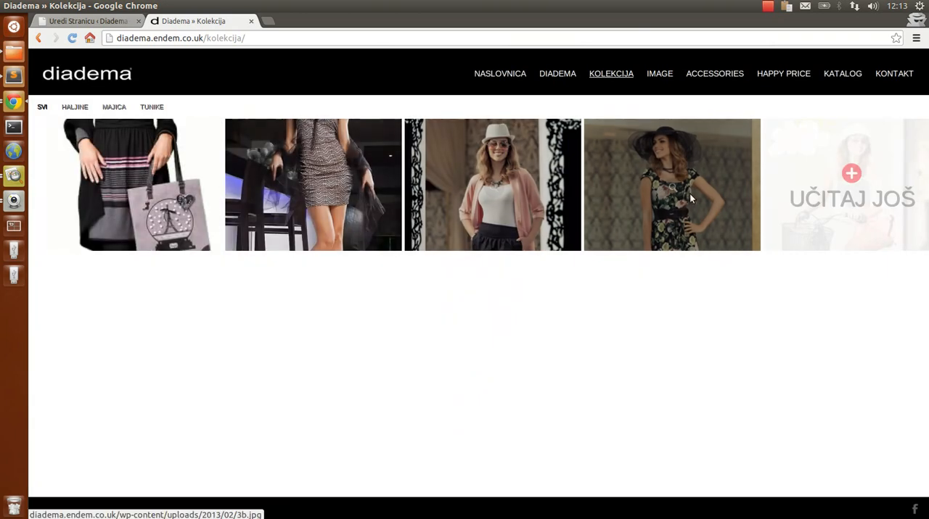
# Open the Portfolio list in the WordPress admin and view the public Katalog page
pyautogui.hotkey('ctrl', 'Tab')
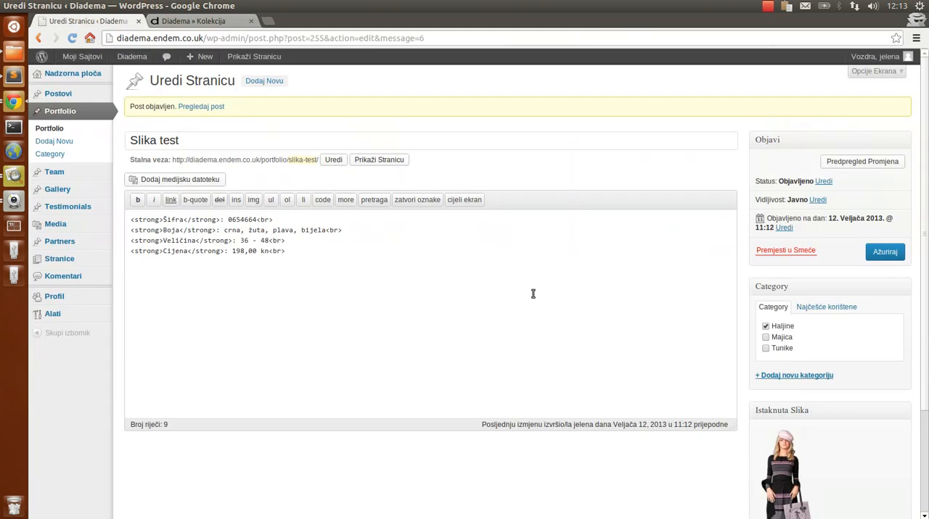
pyautogui.click(75, 113)
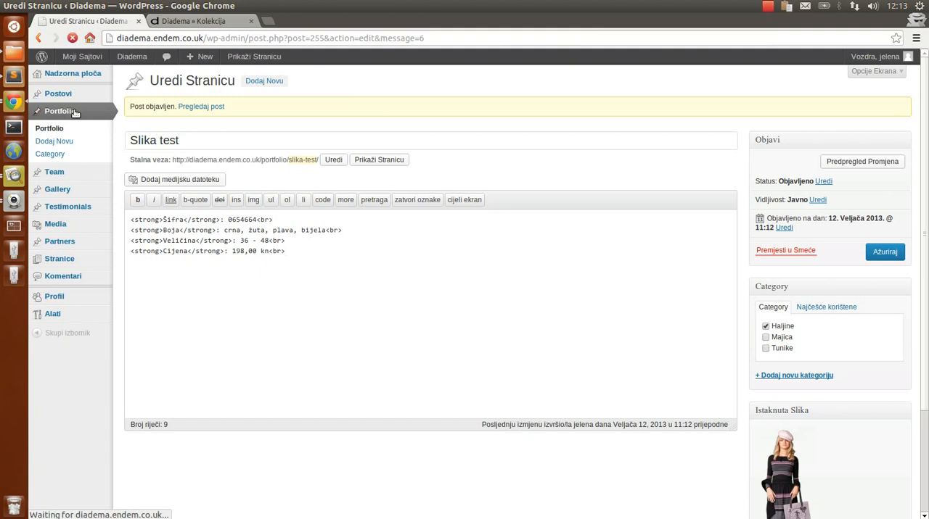
pyautogui.hotkey('ctrl', 'Tab')
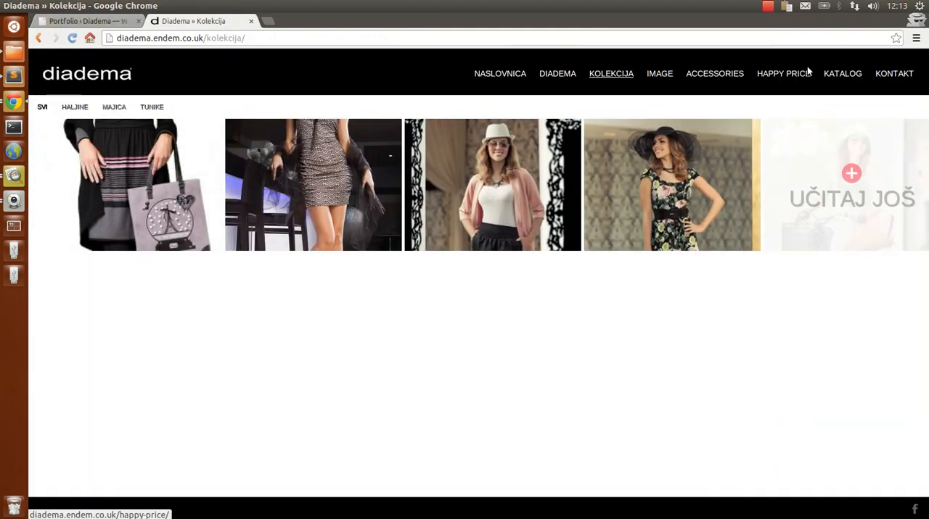
pyautogui.click(842, 74)
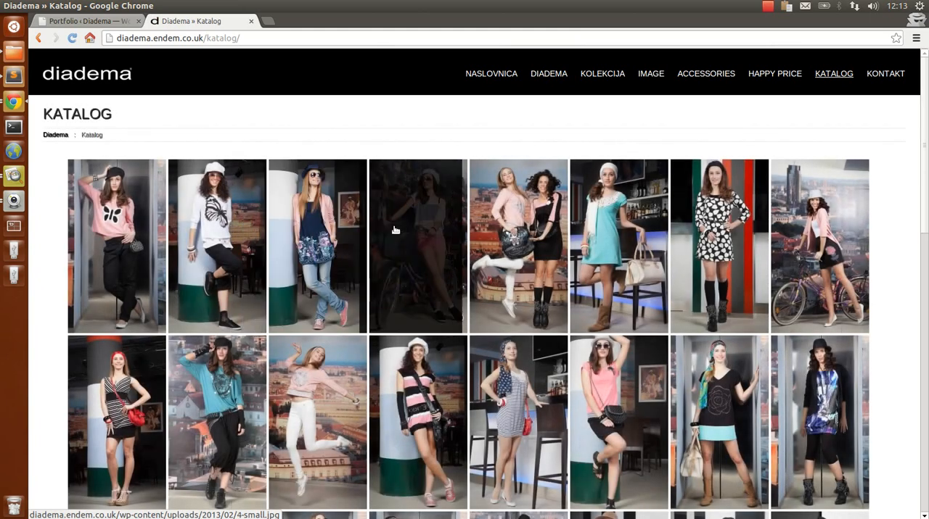
# Start a new gallery in the WordPress admin, title it "Testna galerija", and set its Gallery option to YES
pyautogui.hotkey('ctrl', 'Tab')
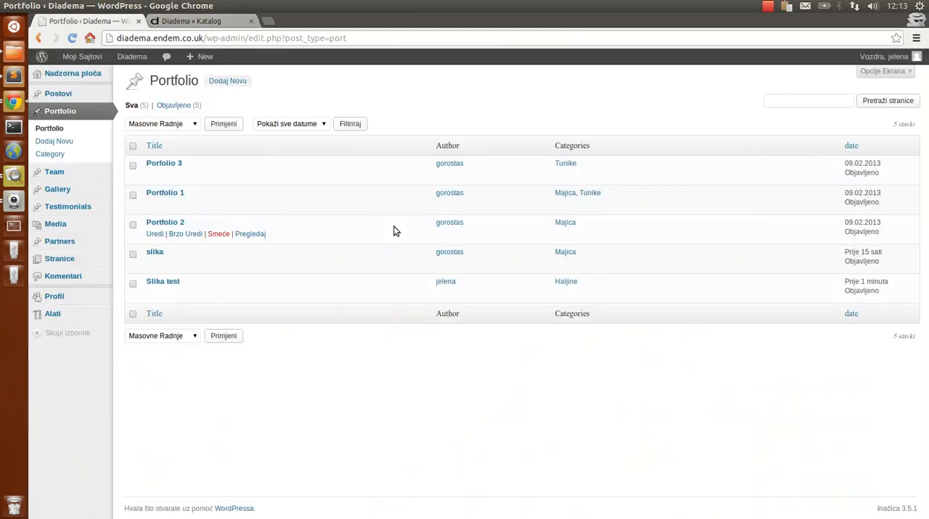
pyautogui.click(68, 191)
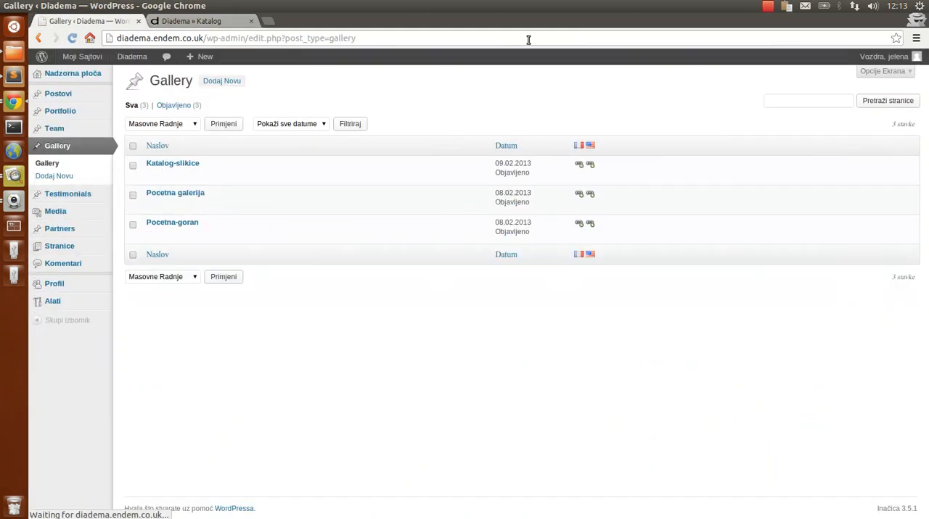
pyautogui.click(237, 81)
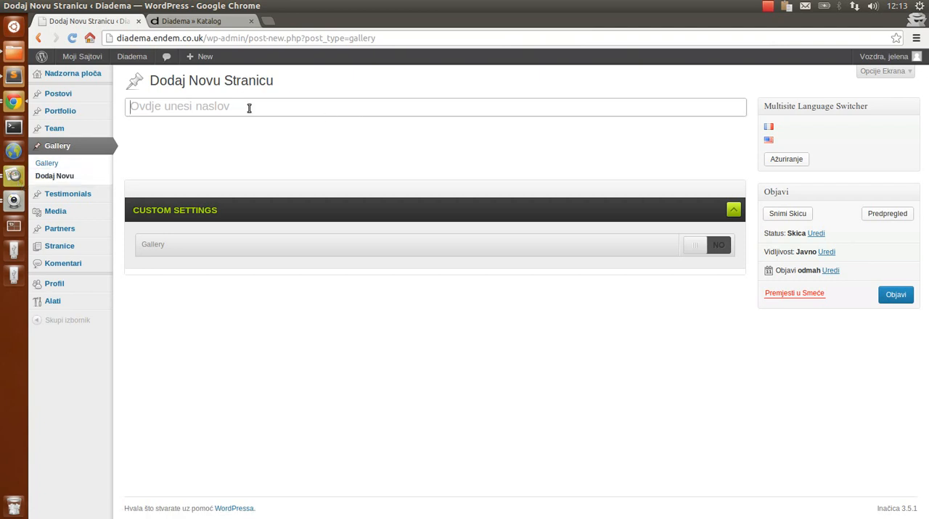
pyautogui.write('P')
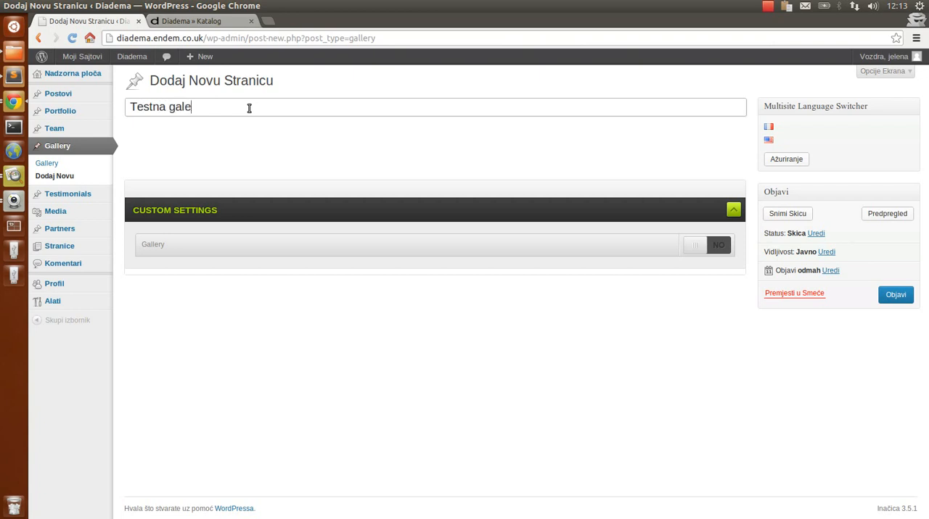
pyautogui.click(702, 245)
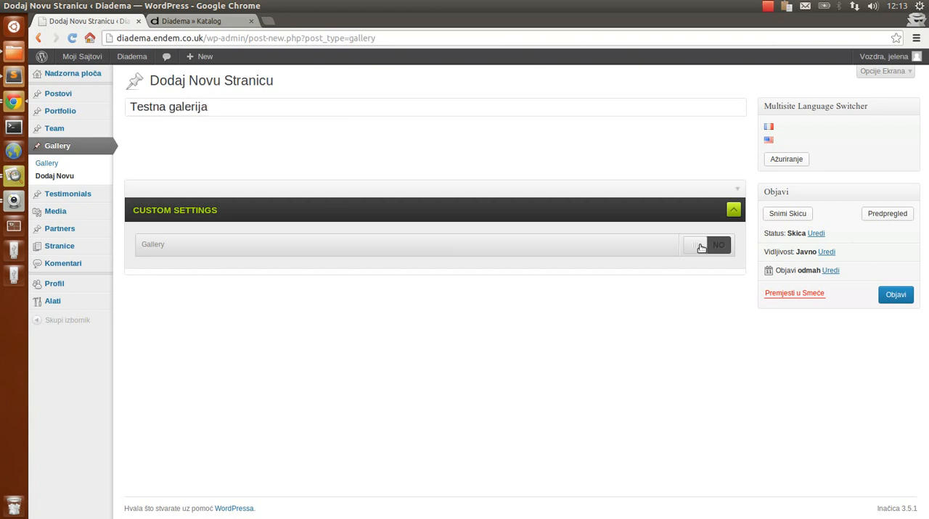
pyautogui.scroll(-3, 282, 306)
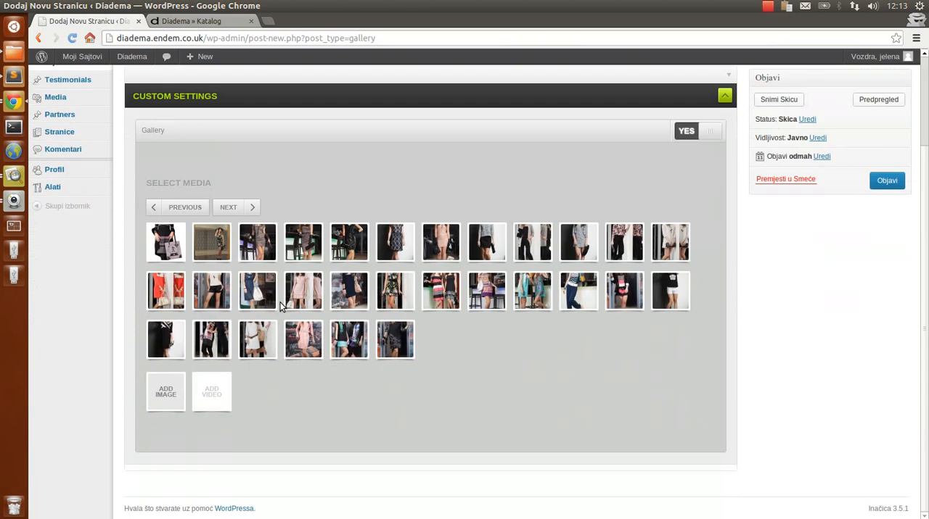
pyautogui.click(240, 207)
pyautogui.click(181, 392)
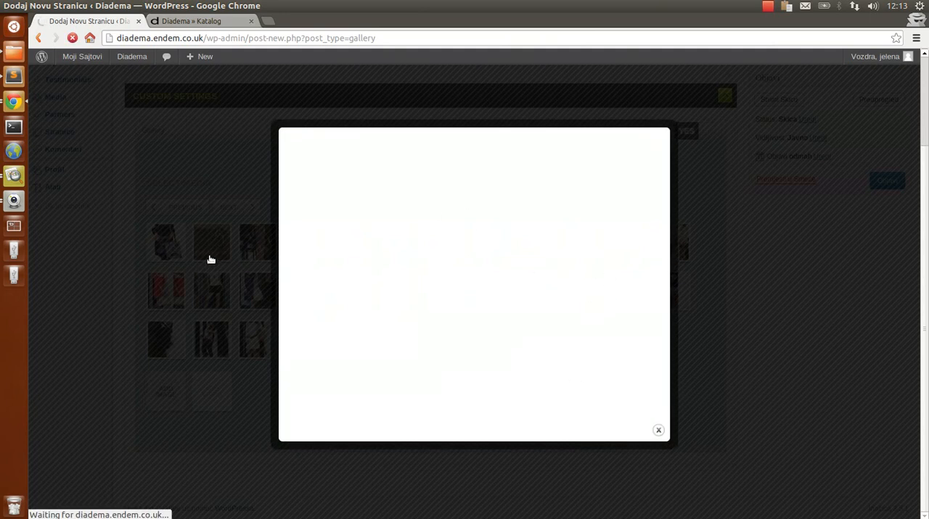
pyautogui.click(658, 430)
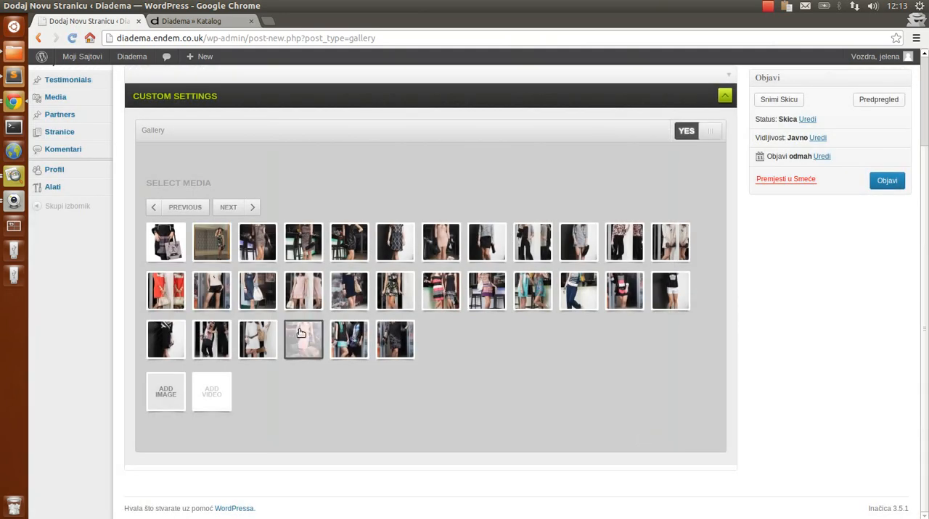
# Add the third and fifth images in the first row of available media to the gallery
pyautogui.click(266, 240)
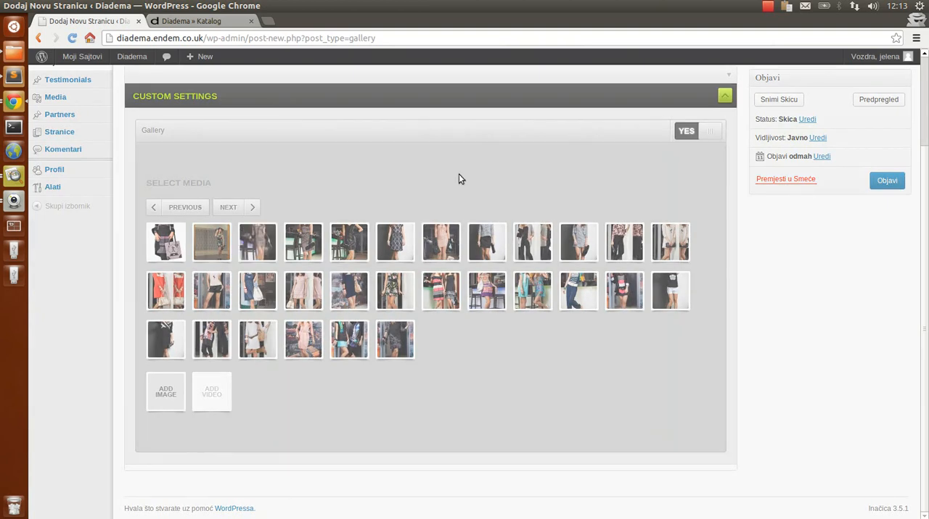
pyautogui.click(269, 248)
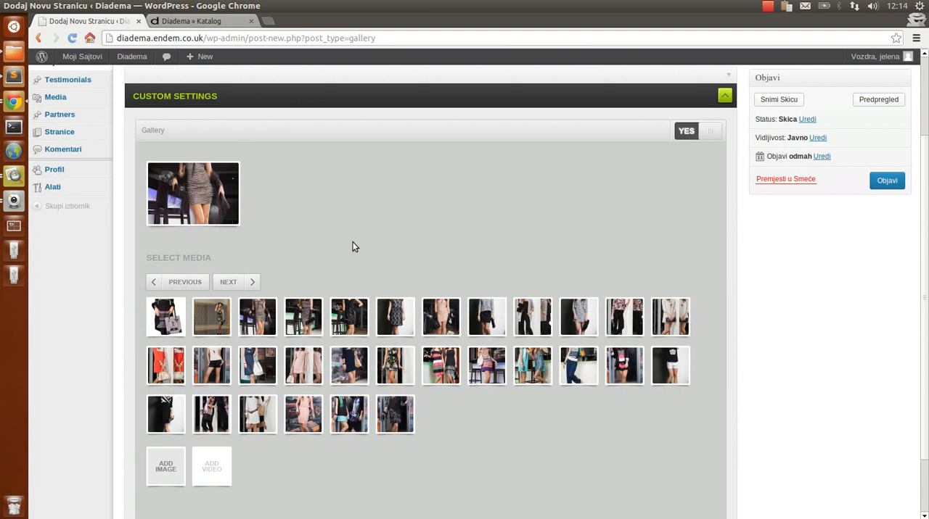
pyautogui.click(350, 328)
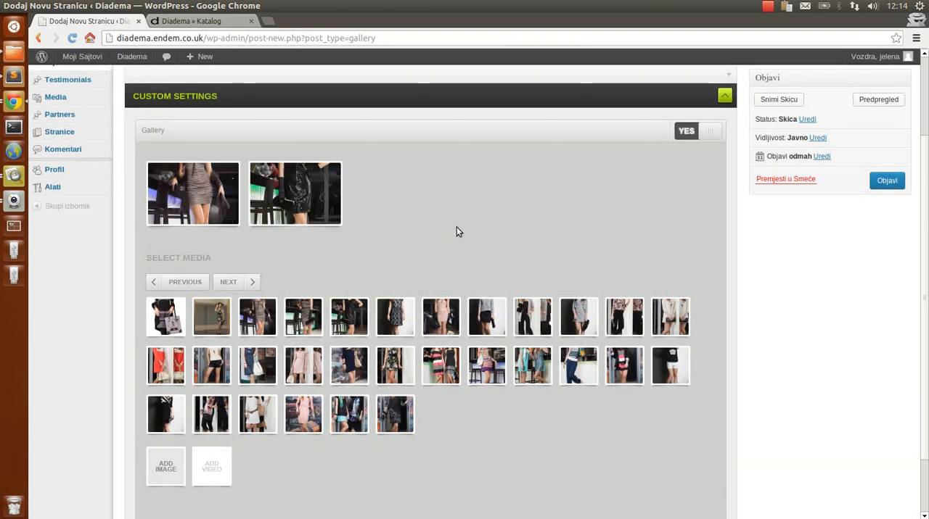
# Check the public Katalog page, and give the gallery's second image the caption "Neki osnovi info o slic"
pyautogui.hotkey('ctrl', 'Tab')
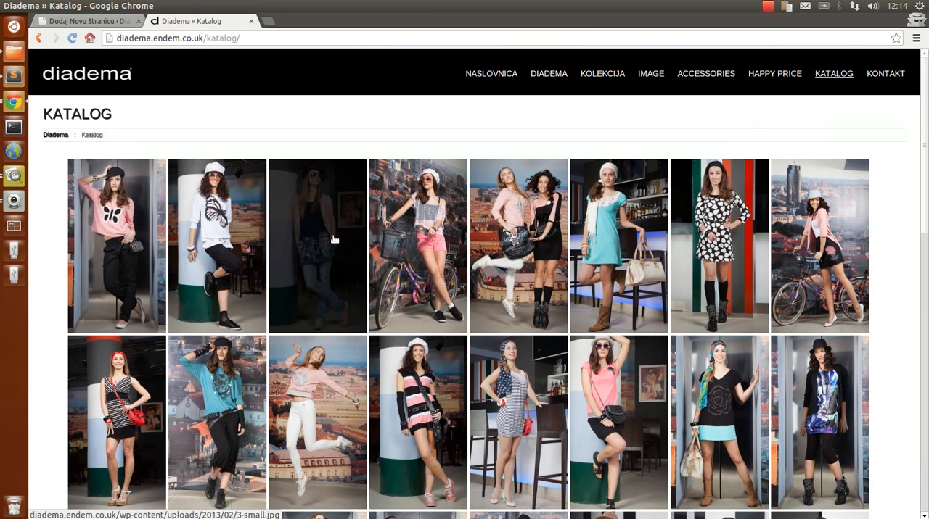
pyautogui.hotkey('ctrl', 'Tab')
pyautogui.click(313, 195)
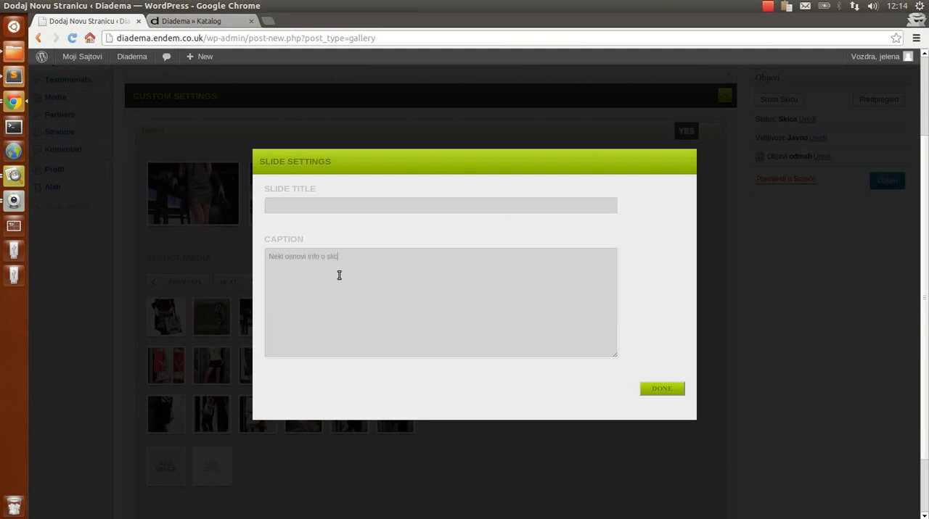
pyautogui.click(659, 389)
# Move the gallery's second image ahead of the first and publish the gallery
pyautogui.moveTo(288, 210)
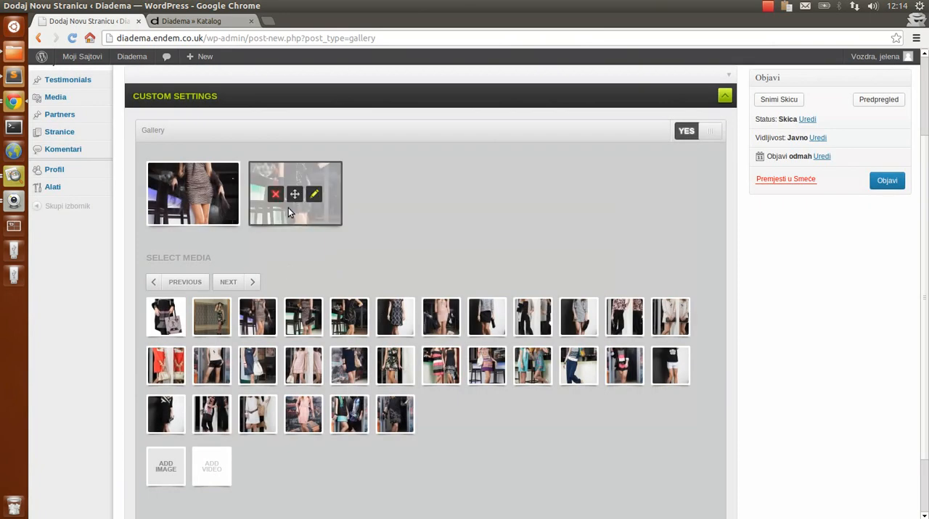
pyautogui.moveTo(294, 196); pyautogui.dragTo(210, 198)
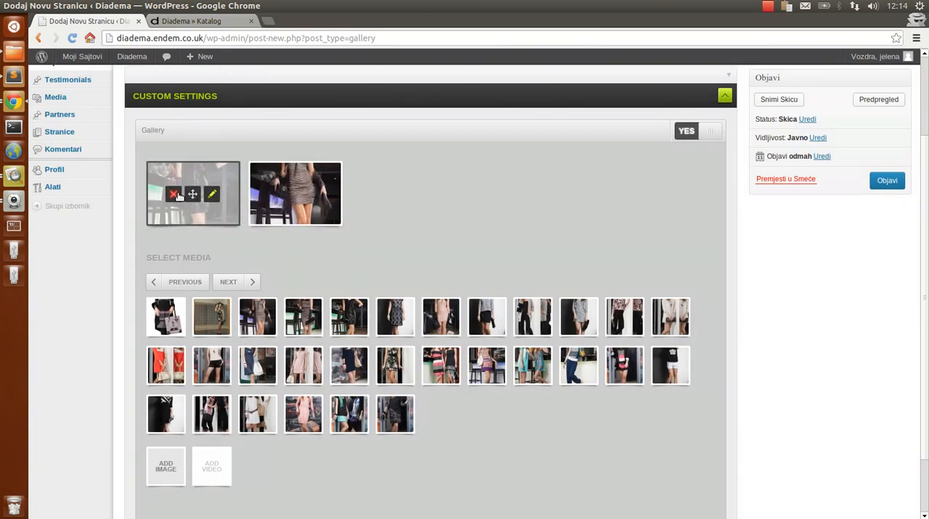
pyautogui.click(892, 183)
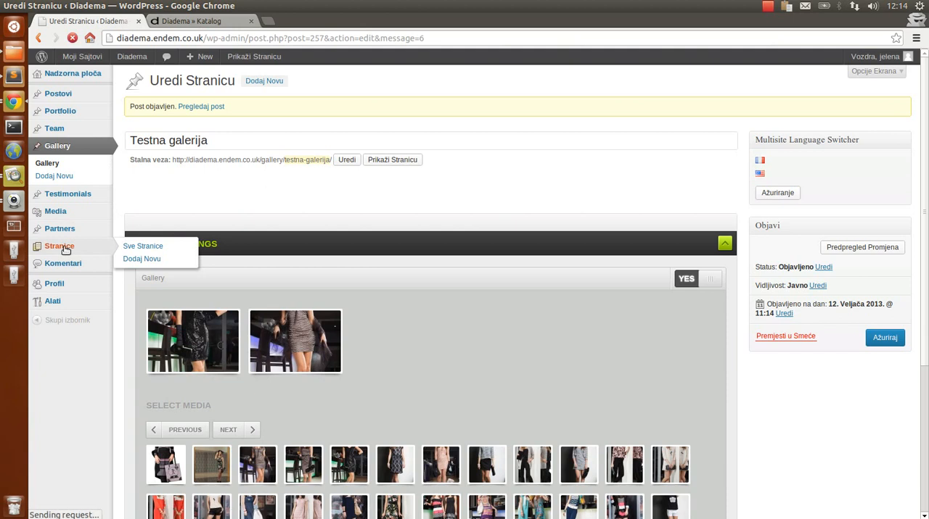
# View the public Happy Price page and open the HAPPY PRICE page for editing in the WordPress admin
pyautogui.hotkey('ctrl', 'Tab')
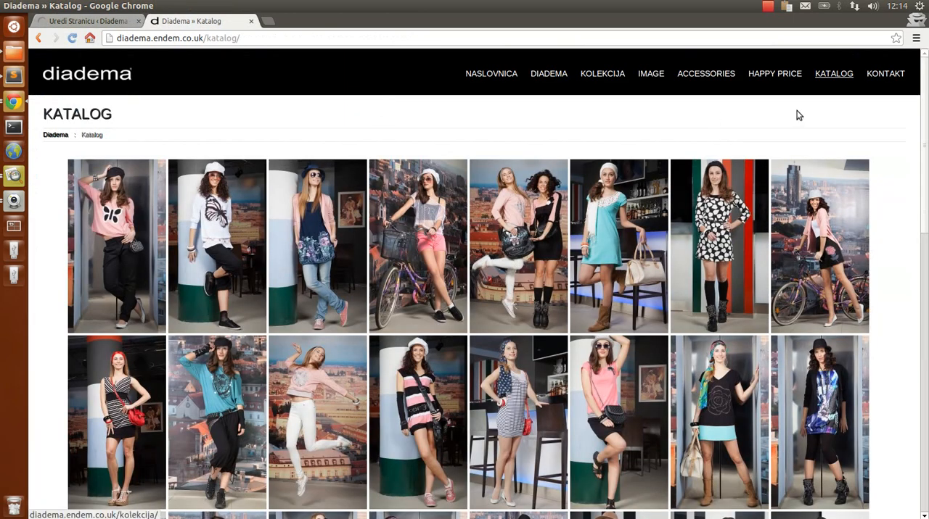
pyautogui.click(778, 75)
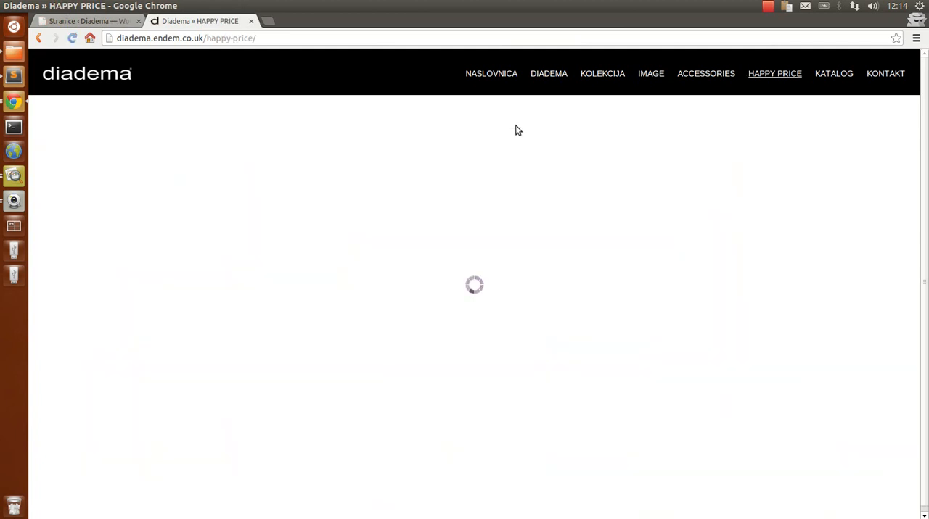
pyautogui.hotkey('ctrl', 'Tab')
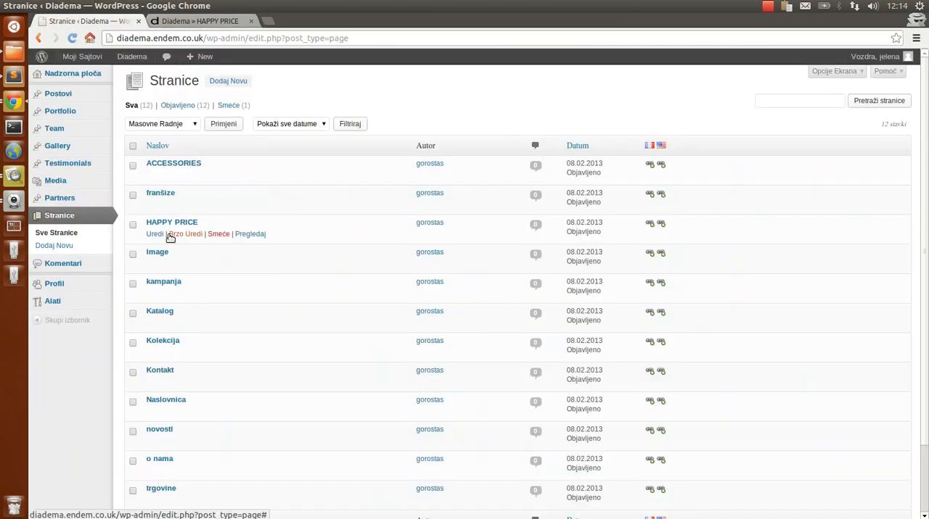
pyautogui.click(174, 223)
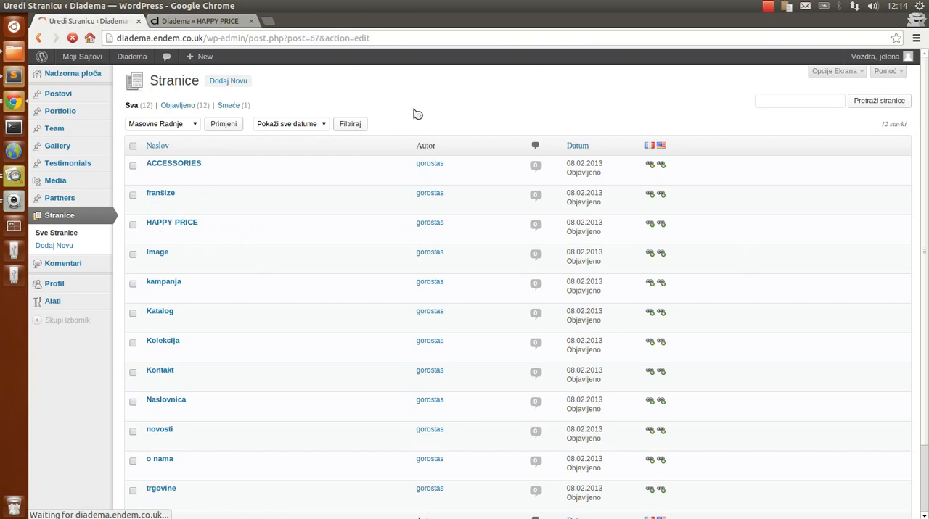
# Add a Gallery module to the HAPPY PRICE page's layout and widen it to full width (1/1)
pyautogui.scroll(-5, 591, 282)
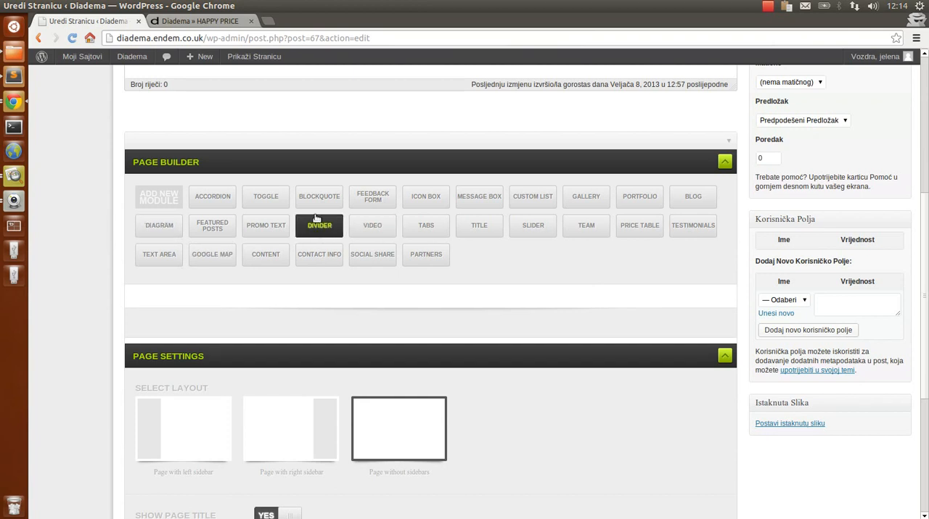
pyautogui.click(588, 201)
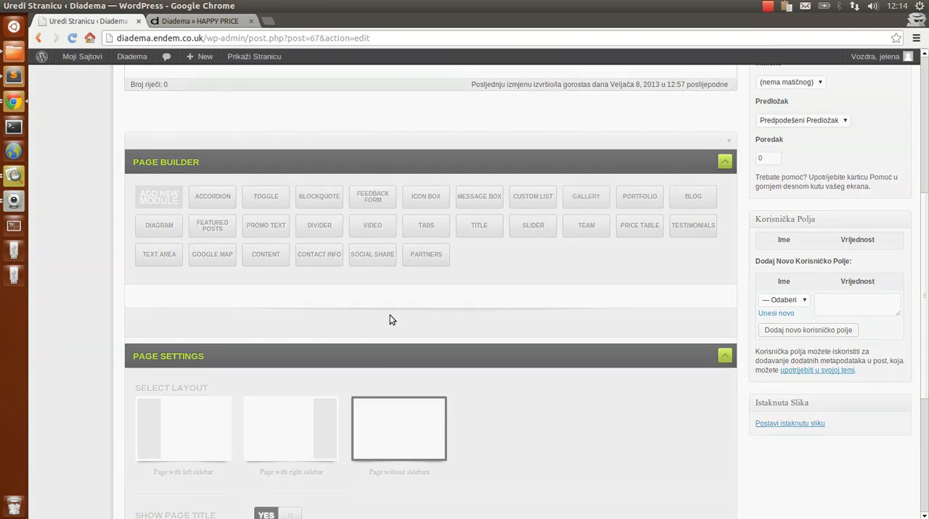
pyautogui.scroll(-2, 434, 372)
pyautogui.click(203, 238)
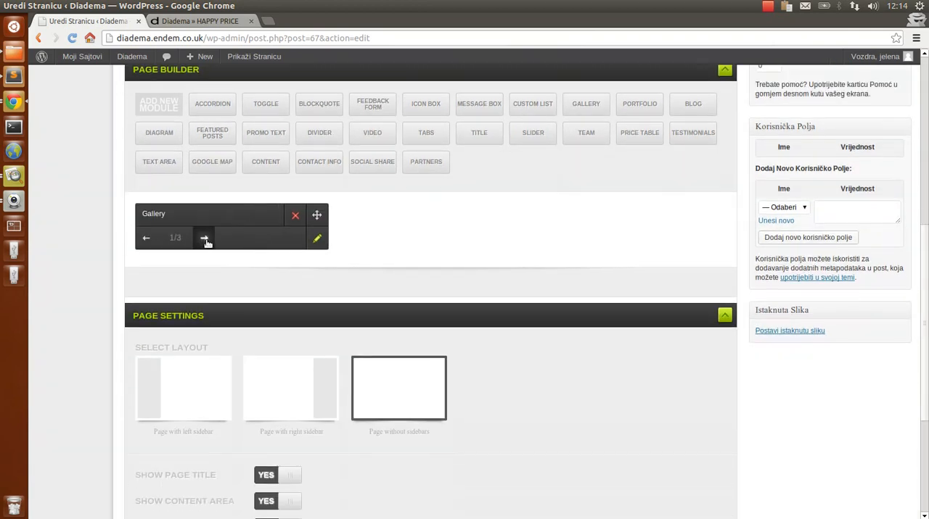
pyautogui.click(204, 238)
pyautogui.click(204, 238)
pyautogui.click(204, 238)
pyautogui.click(203, 238)
# Set the Gallery module to show Testna galerija with thumbnails 300px wide and 750px high
pyautogui.click(714, 238)
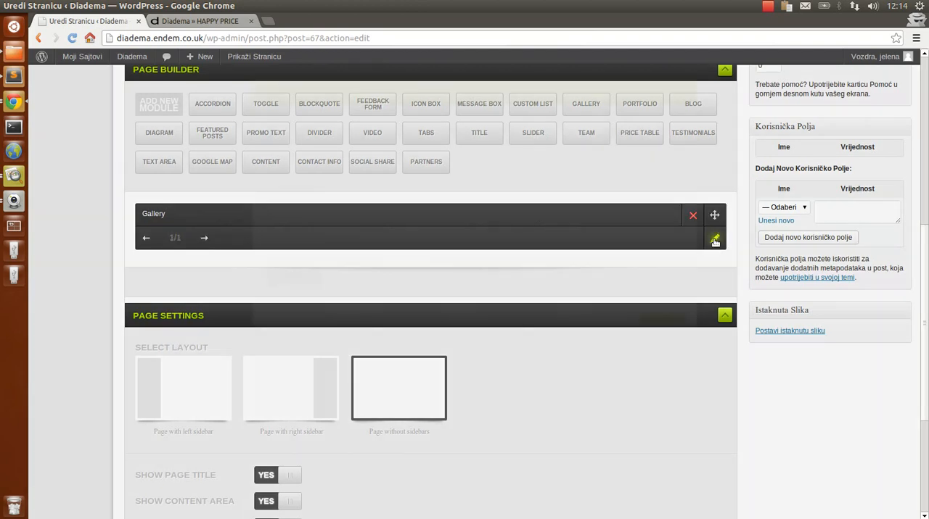
pyautogui.click(378, 185)
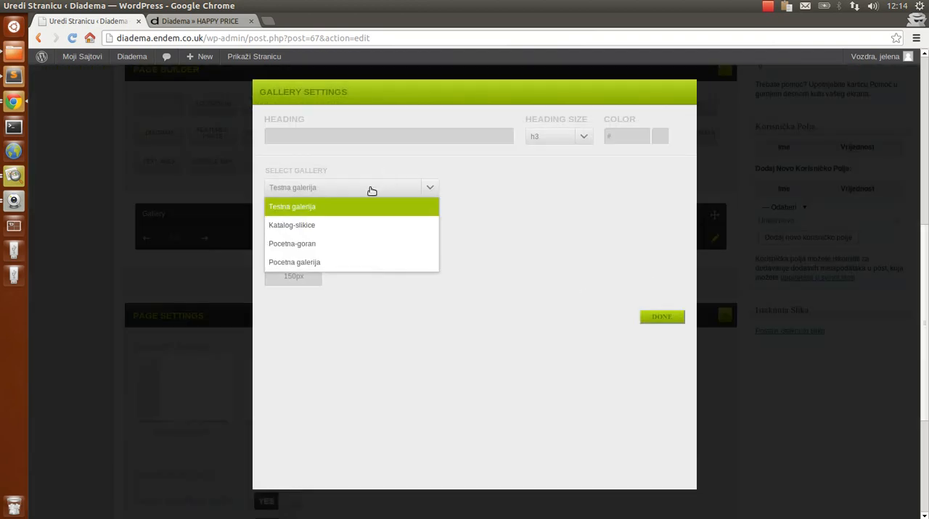
pyautogui.click(315, 211)
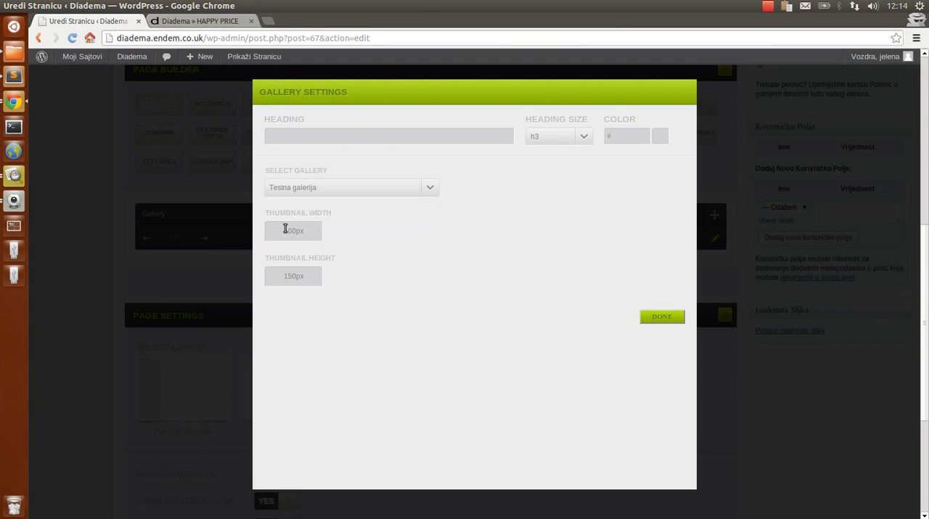
pyautogui.doubleClick(287, 231)
pyautogui.click(294, 232)
pyautogui.press('Tab')
pyautogui.press('Left')
pyautogui.click(668, 318)
# Update the HAPPY PRICE page and reload its public version to check the gallery
pyautogui.scroll(5, 788, 261)
pyautogui.scroll(5, 791, 258)
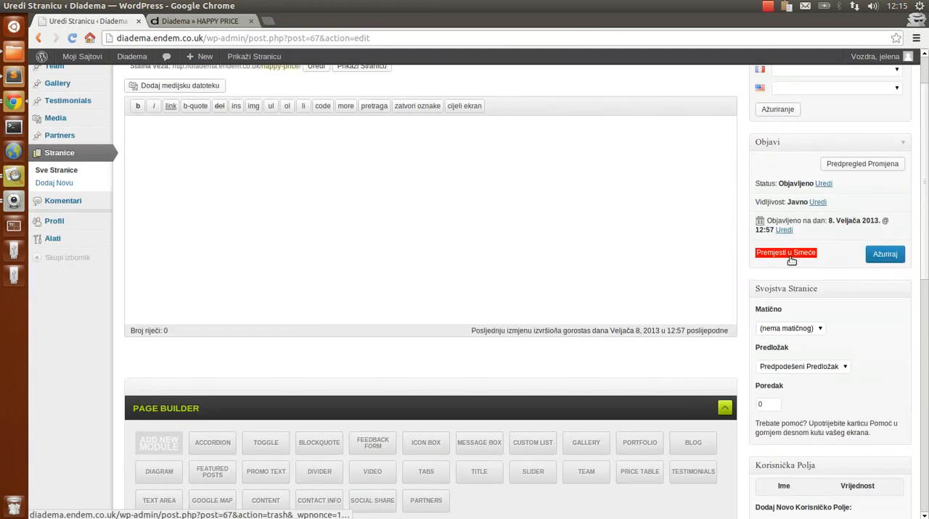
pyautogui.click(889, 321)
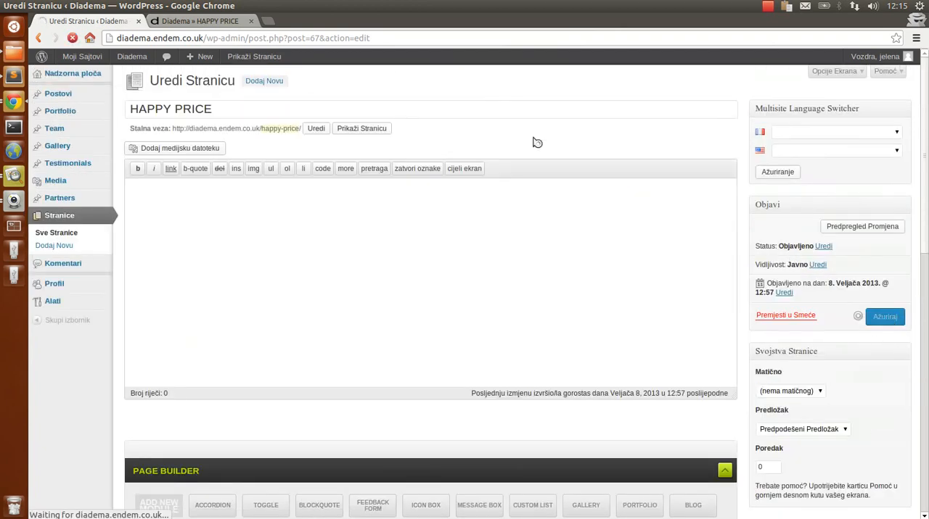
pyautogui.hotkey('ctrl', 'Tab')
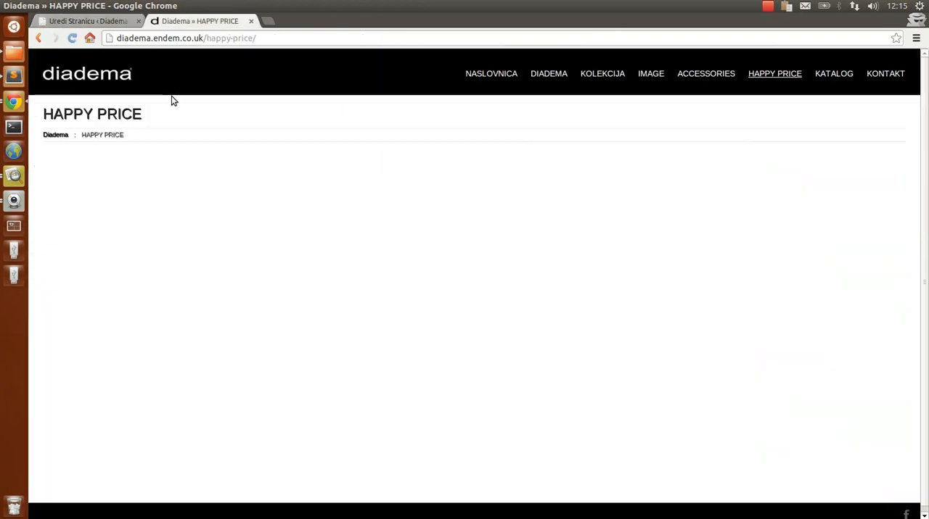
pyautogui.click(72, 38)
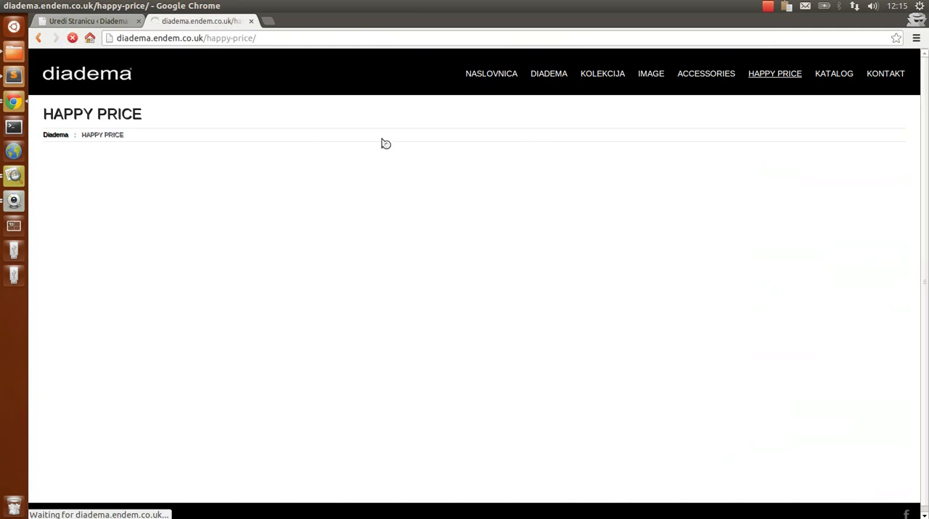